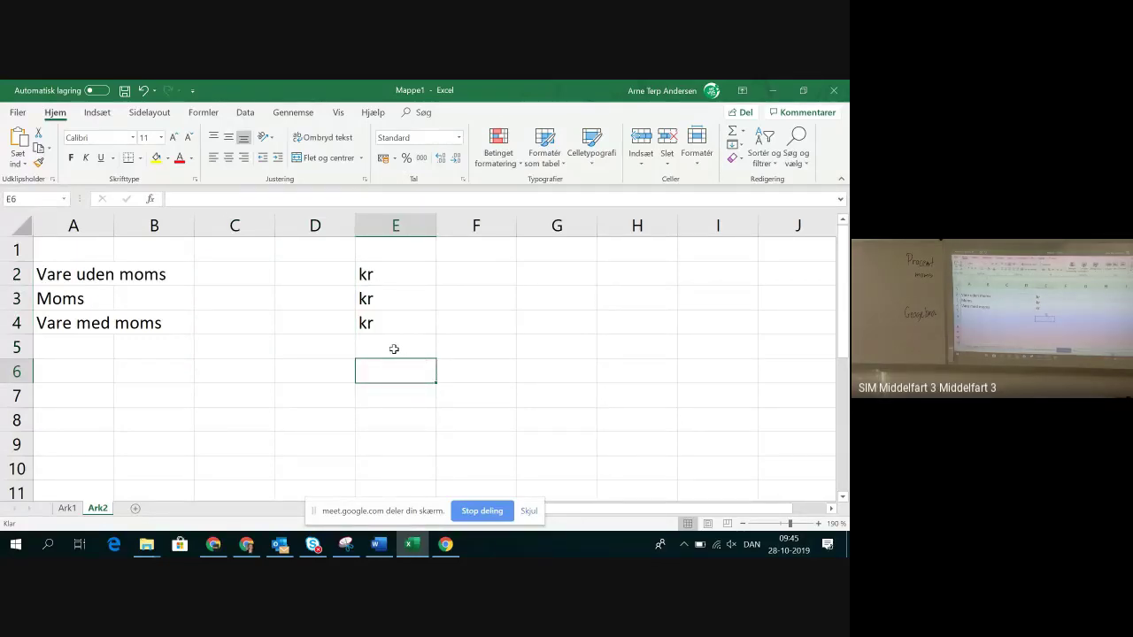
Put 100 in D2 as the price without VAT and 25% in C3 as the VAT rate.
left_click(337, 275)
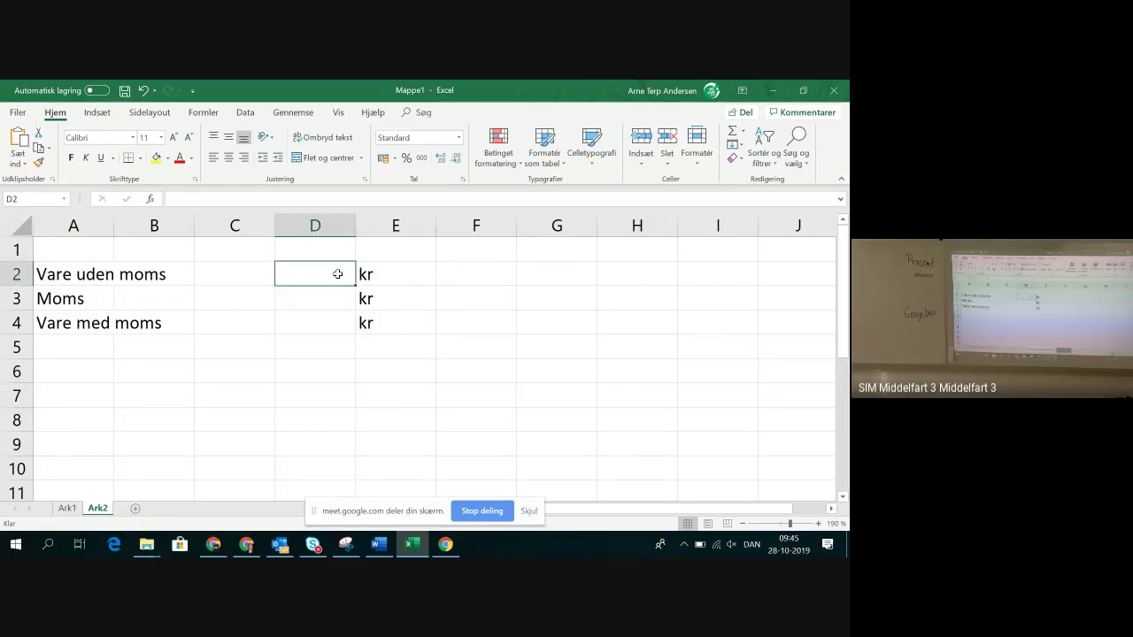
type("1")
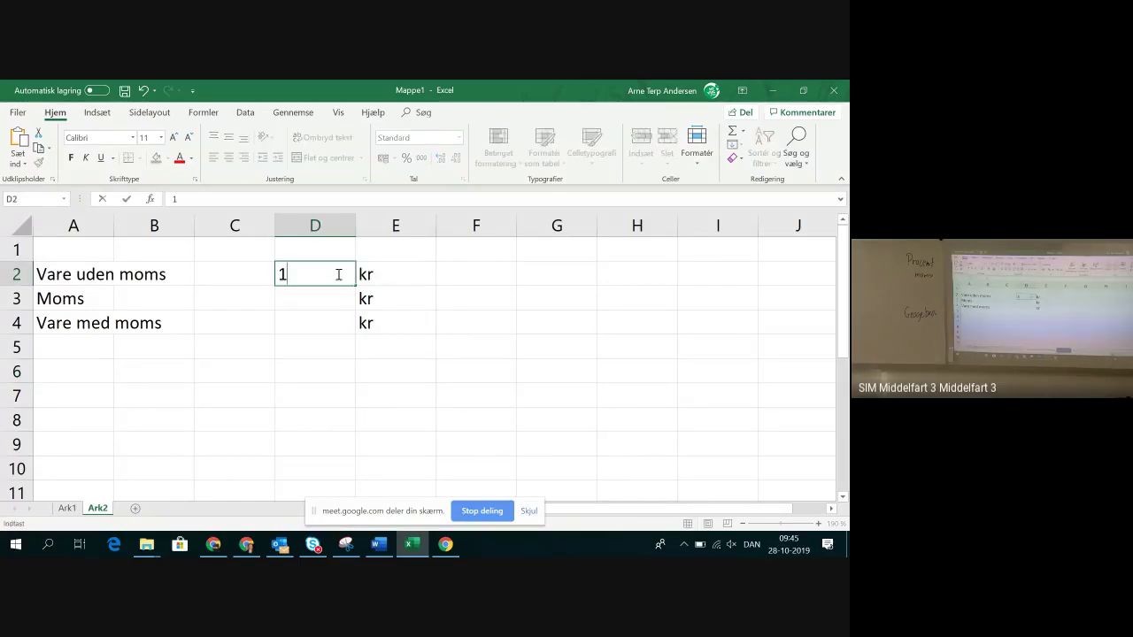
type("00")
key("Return")
key("Left")
key("Left")
key("Right")
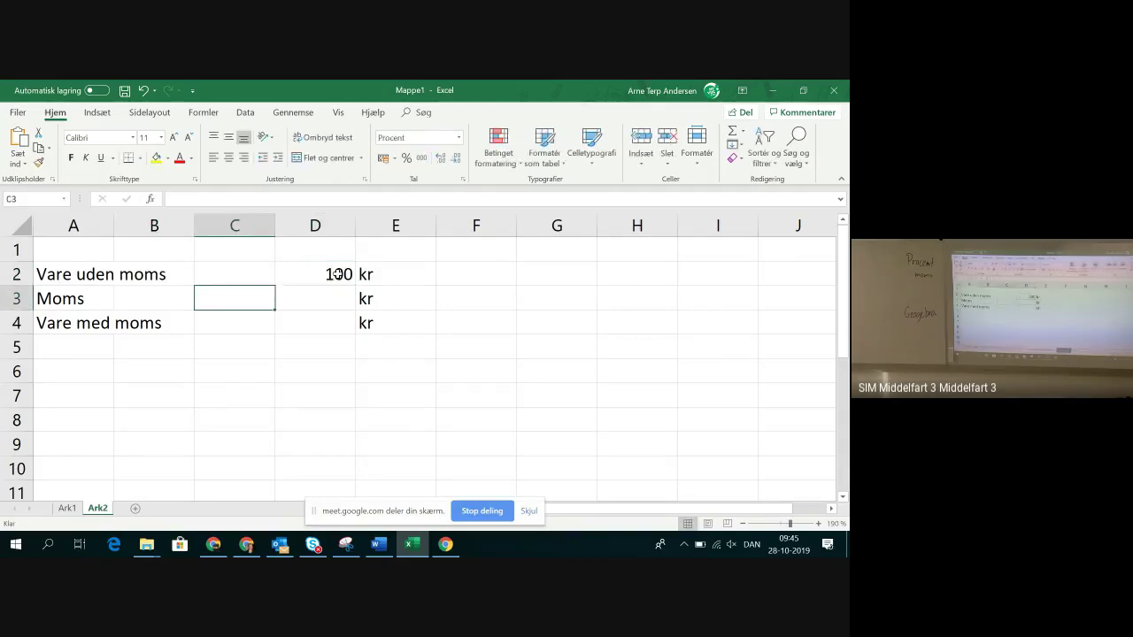
type("25")
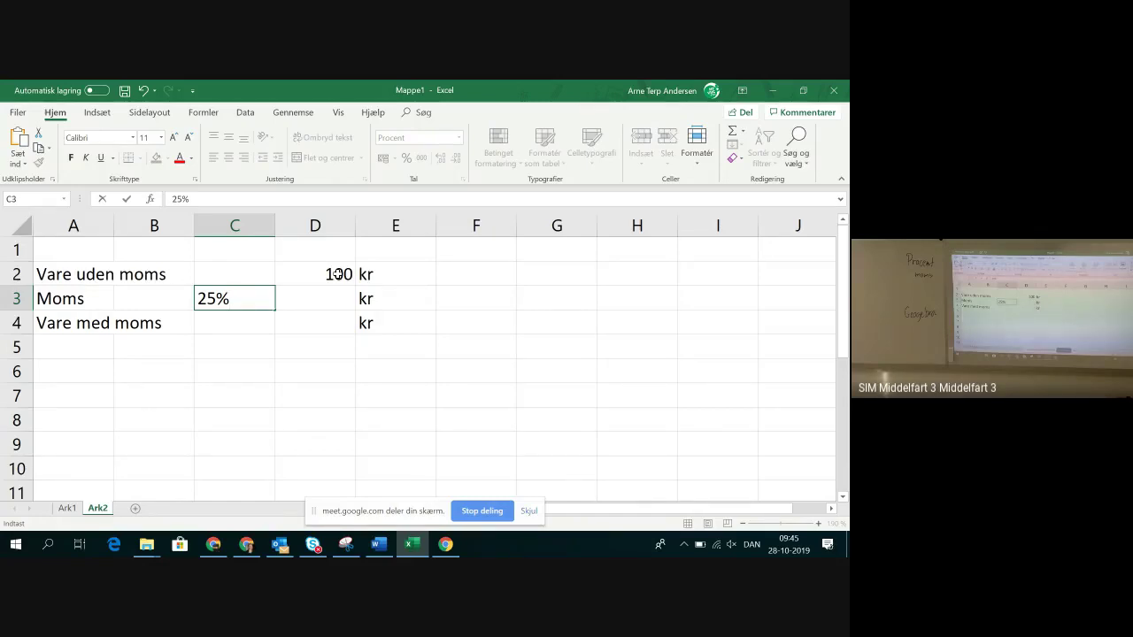
key("Tab")
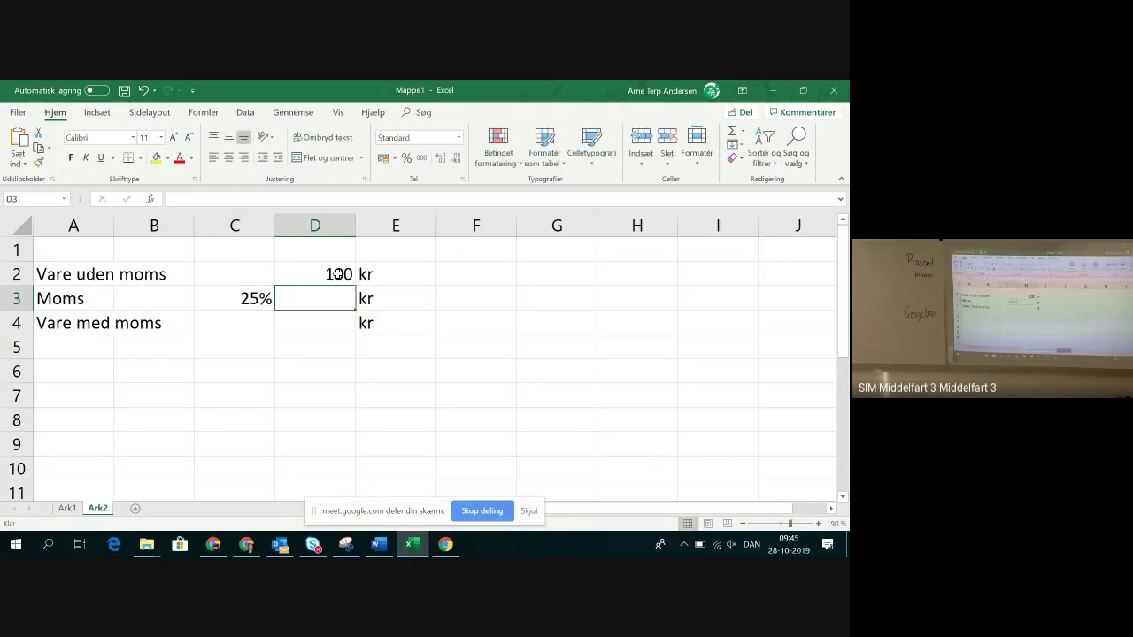
Enter =D2*C3 in D3 to calculate the VAT amount of 25.
type("=")
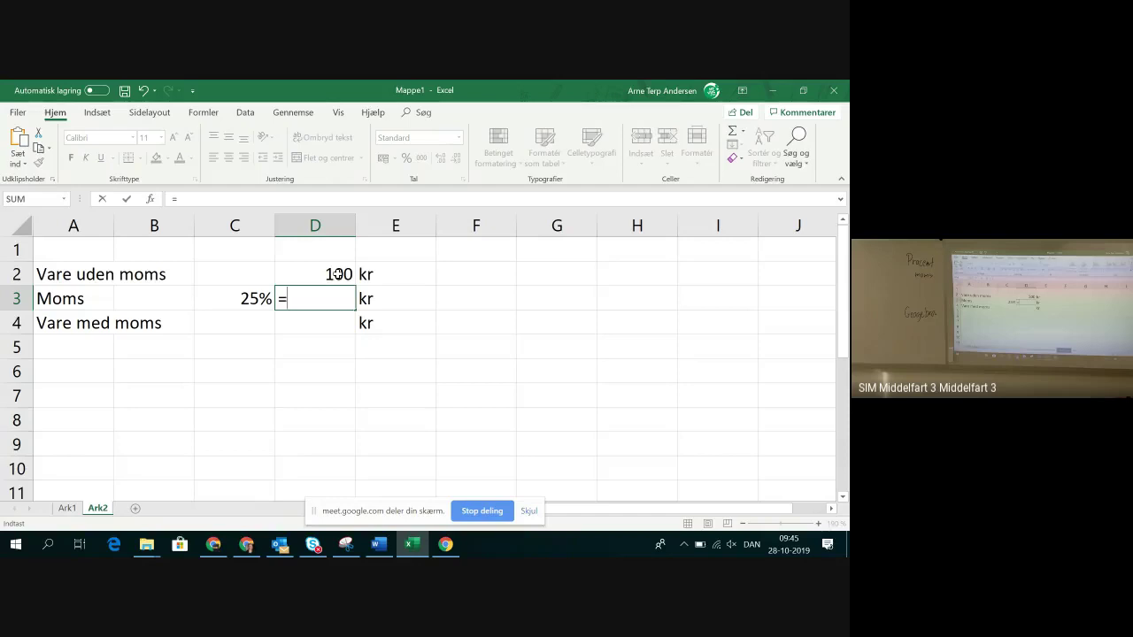
left_click(337, 275)
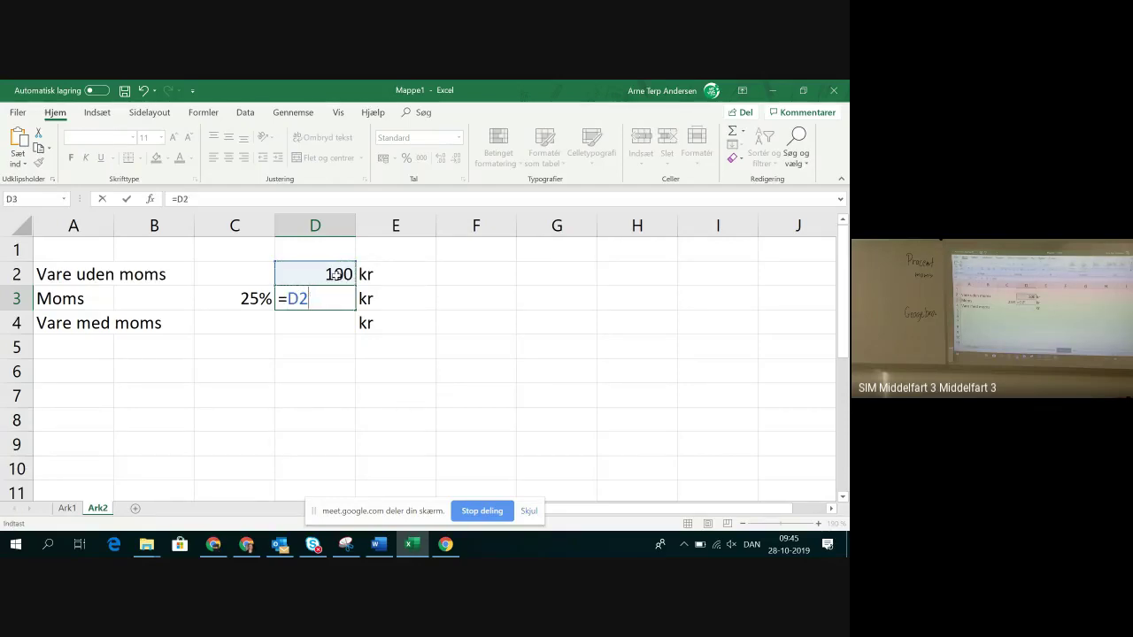
type("*")
left_click(227, 300)
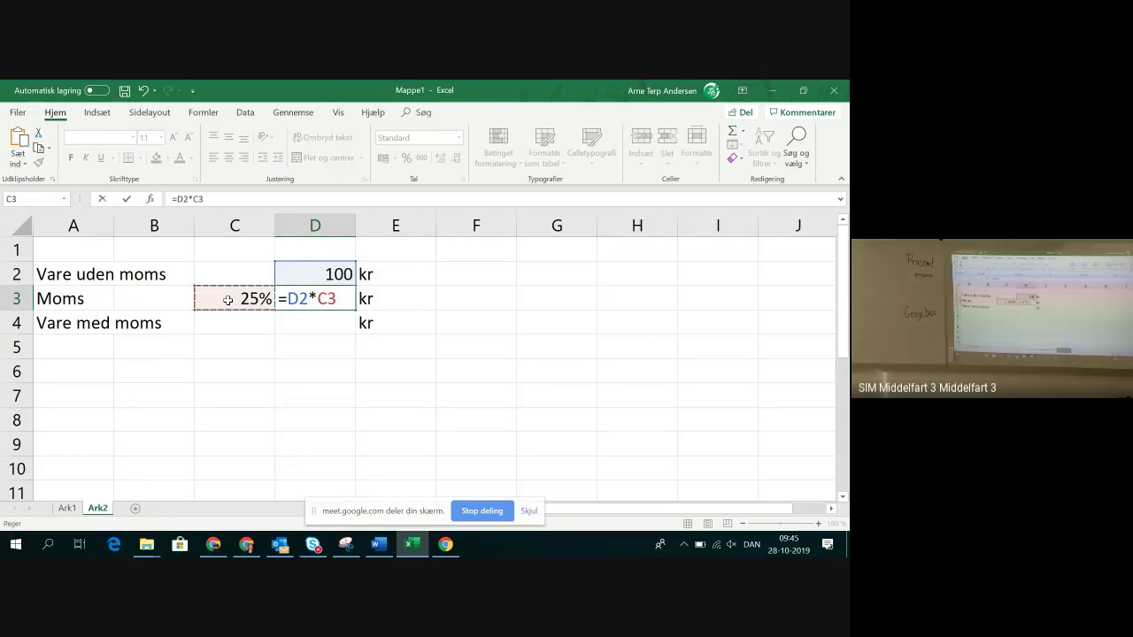
key("Return")
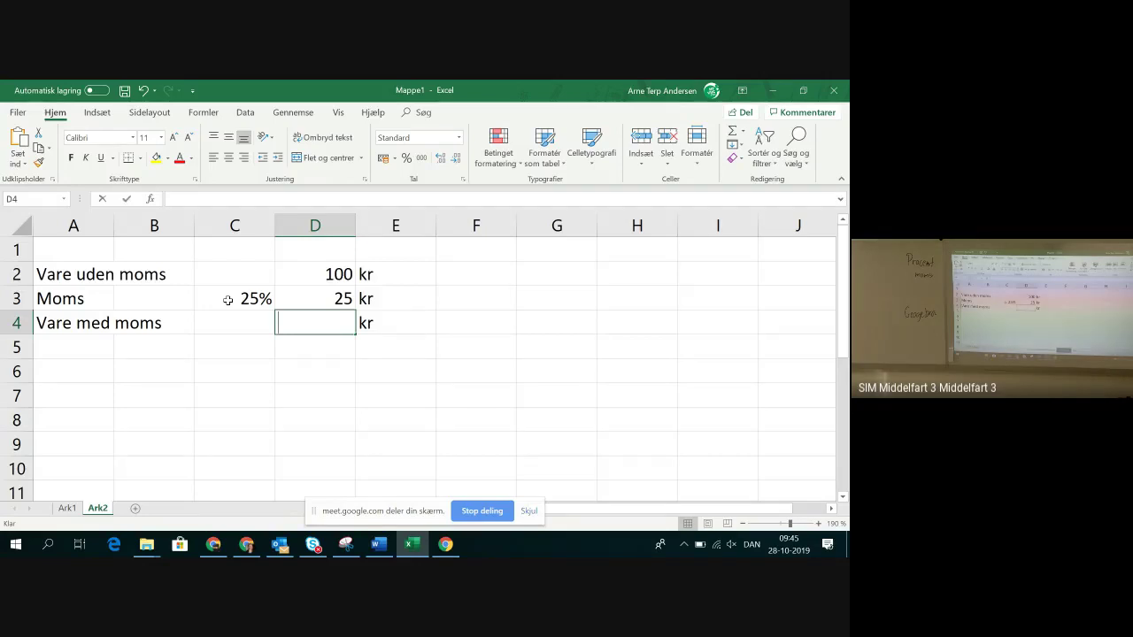
Build the total formula =D3+D2 in D4, then clear D4 again.
type("=")
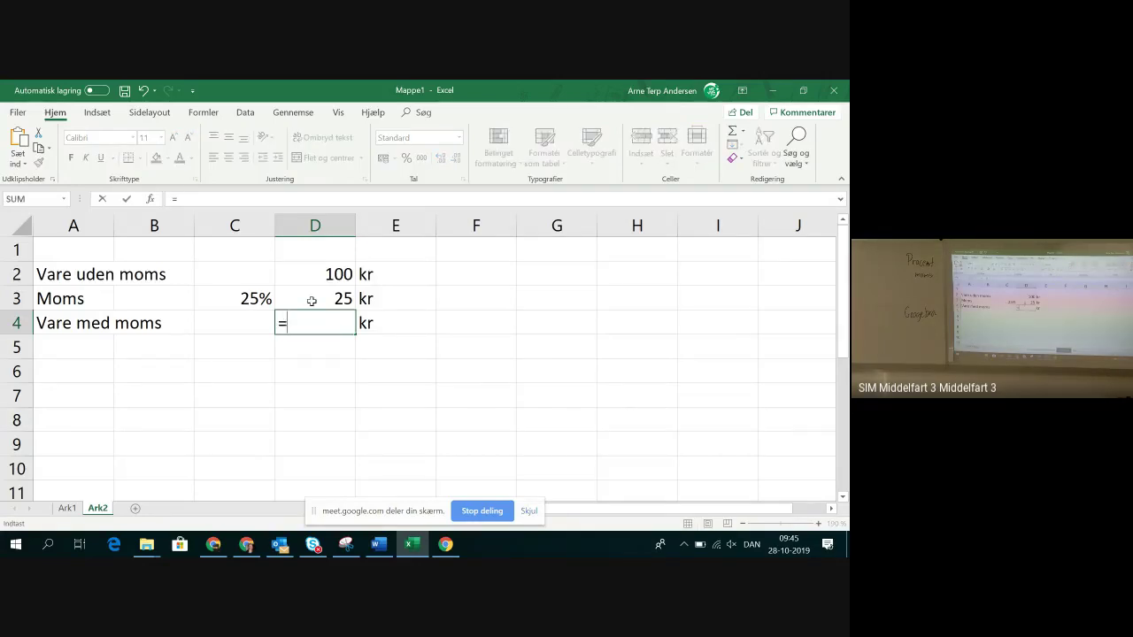
left_click(311, 301)
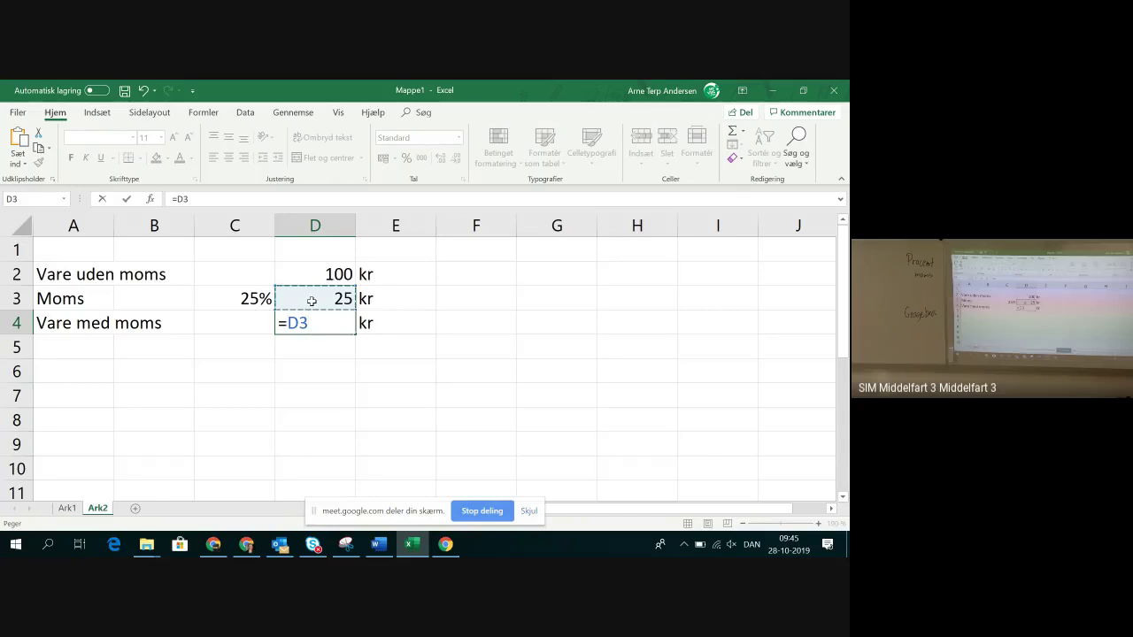
type("?")
key("BackSpace")
type("+")
left_click(328, 279)
key("Return")
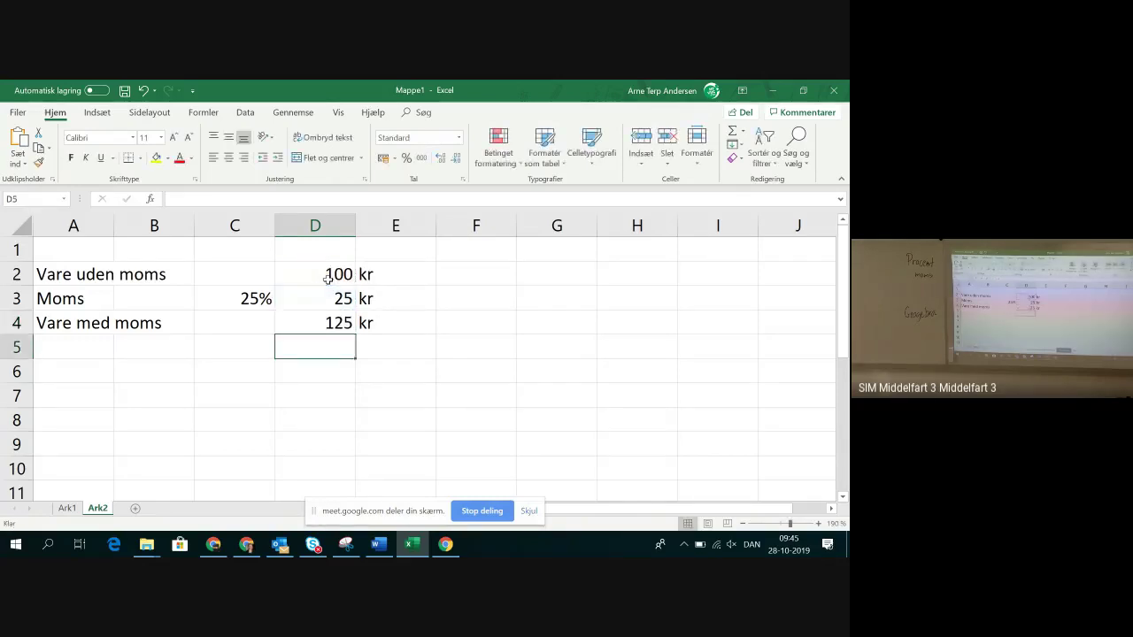
left_click(320, 324)
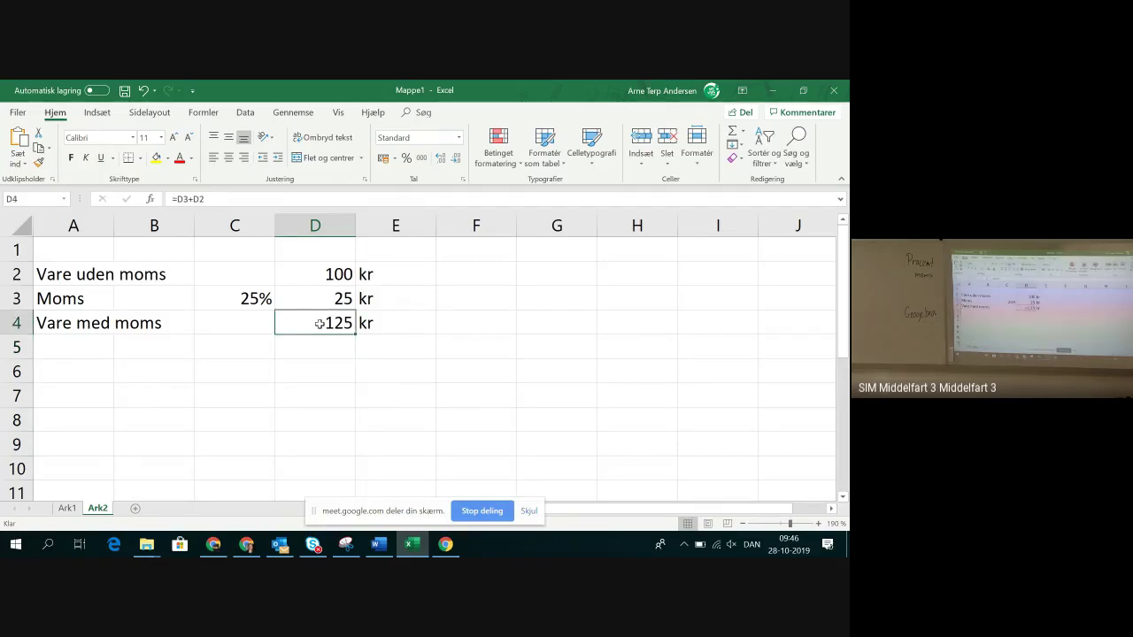
key("Delete")
Insert =SUM(D2:D3) in D4 with AutoSum, showing 125 as the price with VAT.
left_click(742, 131)
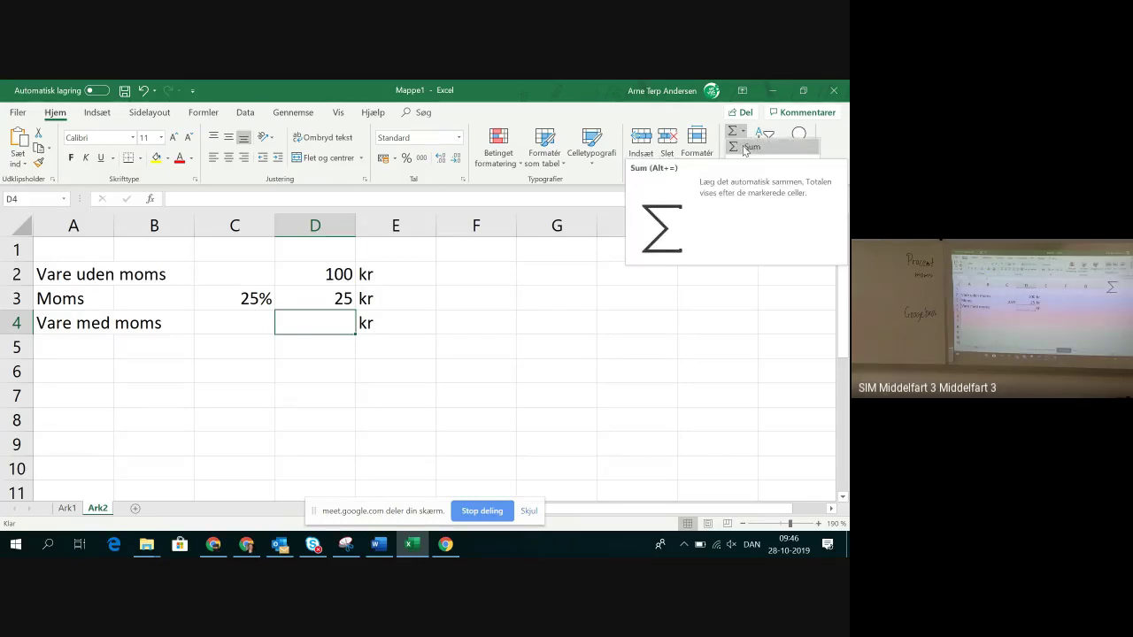
left_click(745, 149)
key("Return")
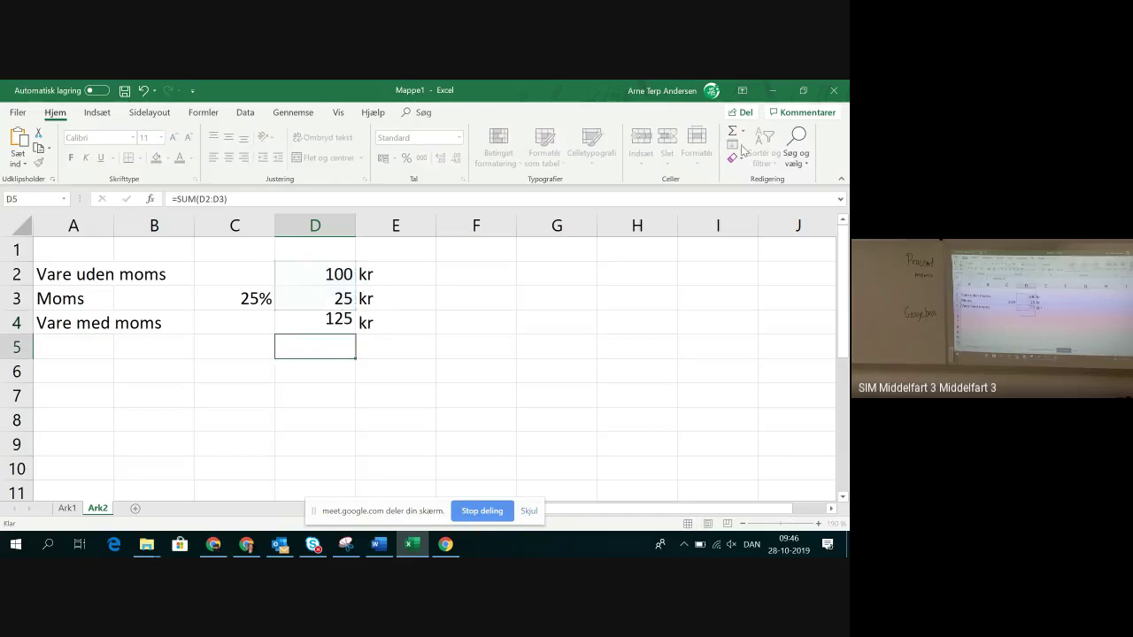
left_click(453, 388)
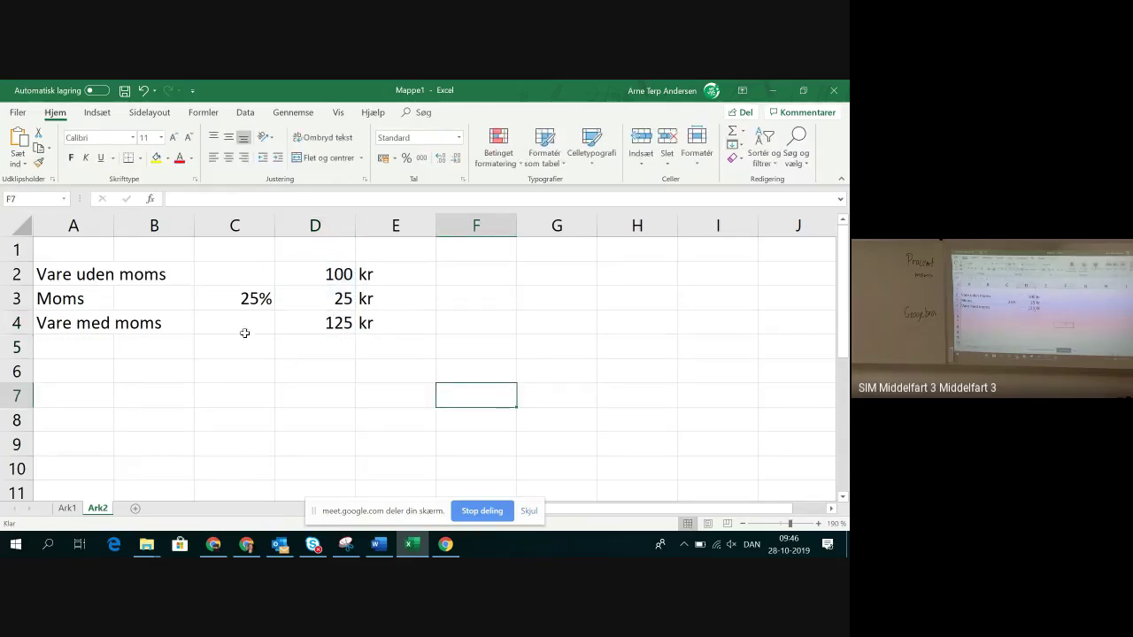
left_click(320, 331)
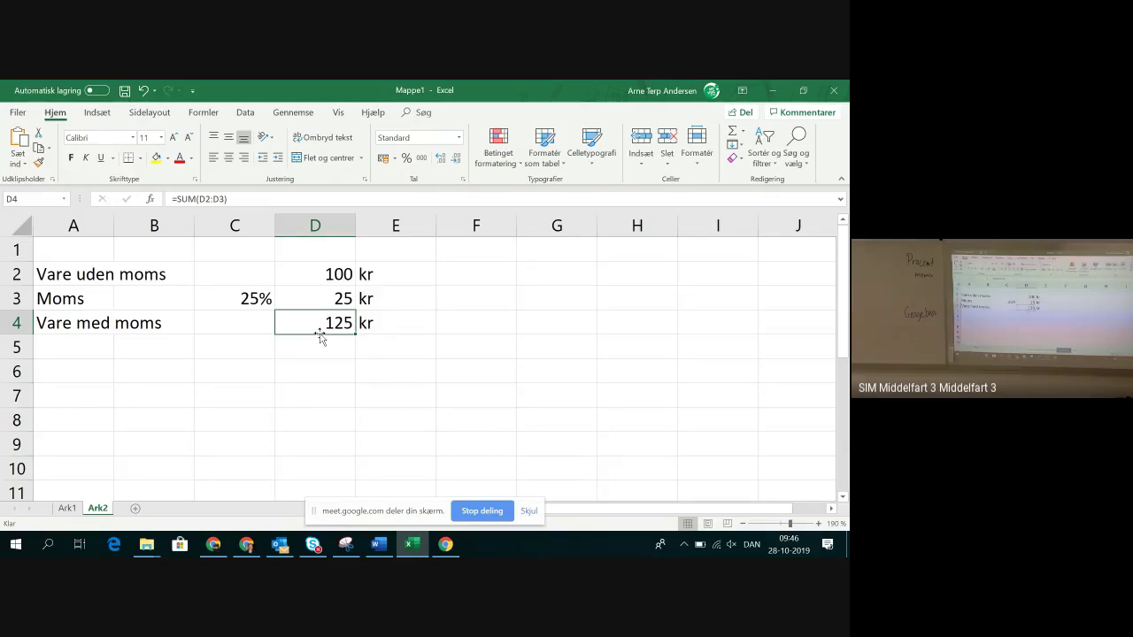
Replace the price in D2 with 769, updating VAT to 192,25 and the total to 961,25.
key("Up")
key("Up")
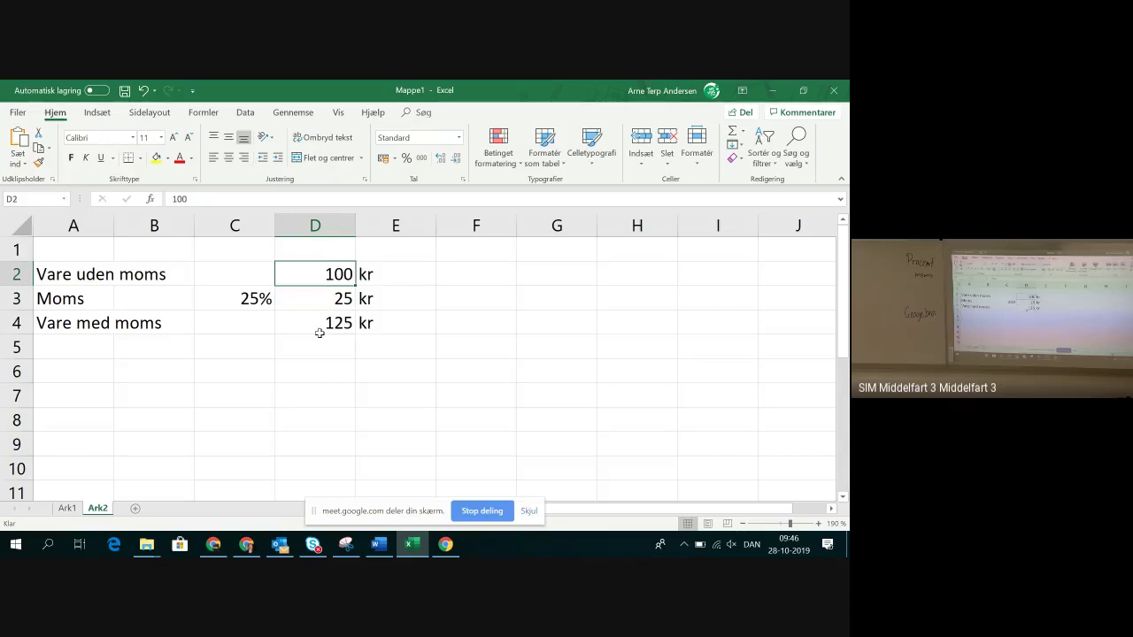
type("76")
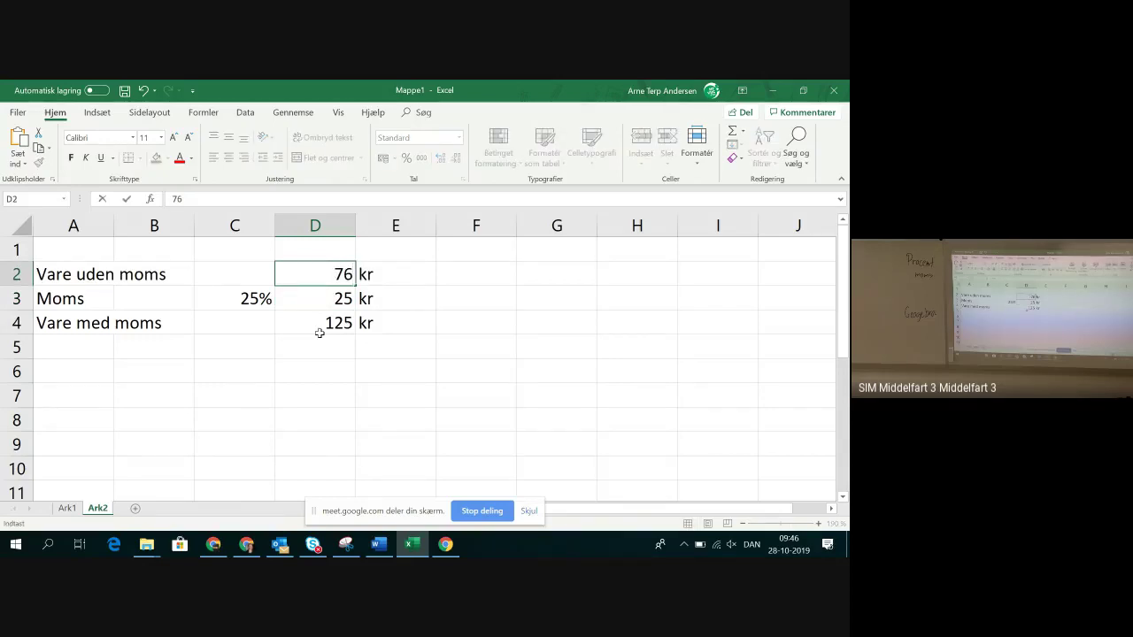
type("9")
key("Return")
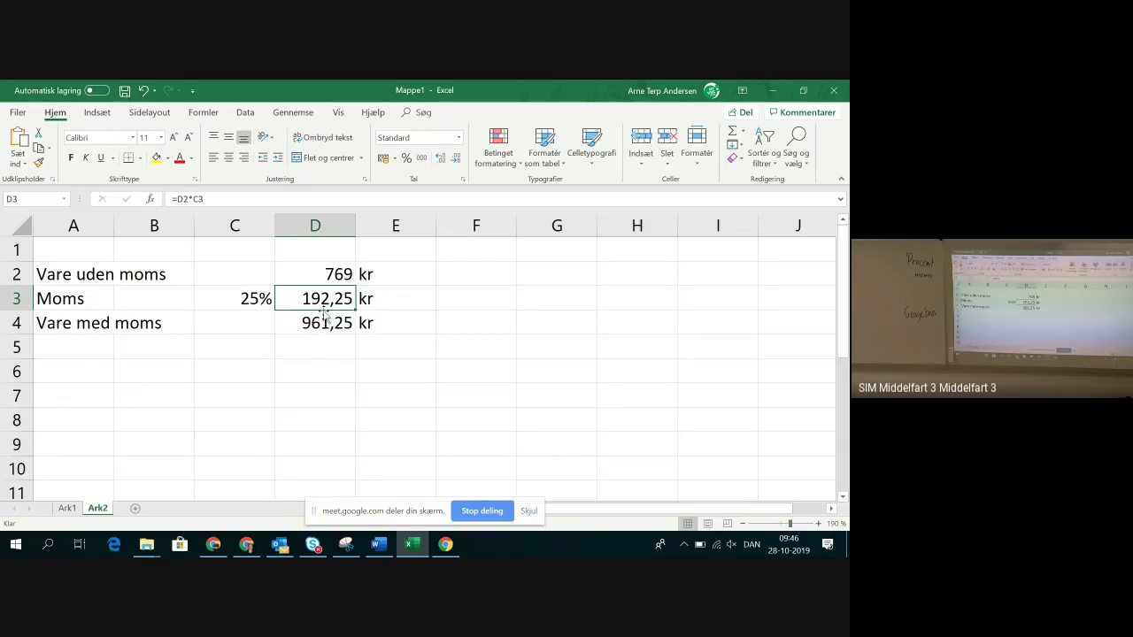
Format D2:D4 with two decimal places: 769,00, 192,25 and 961,25.
left_click_drag(339, 271, 339, 322)
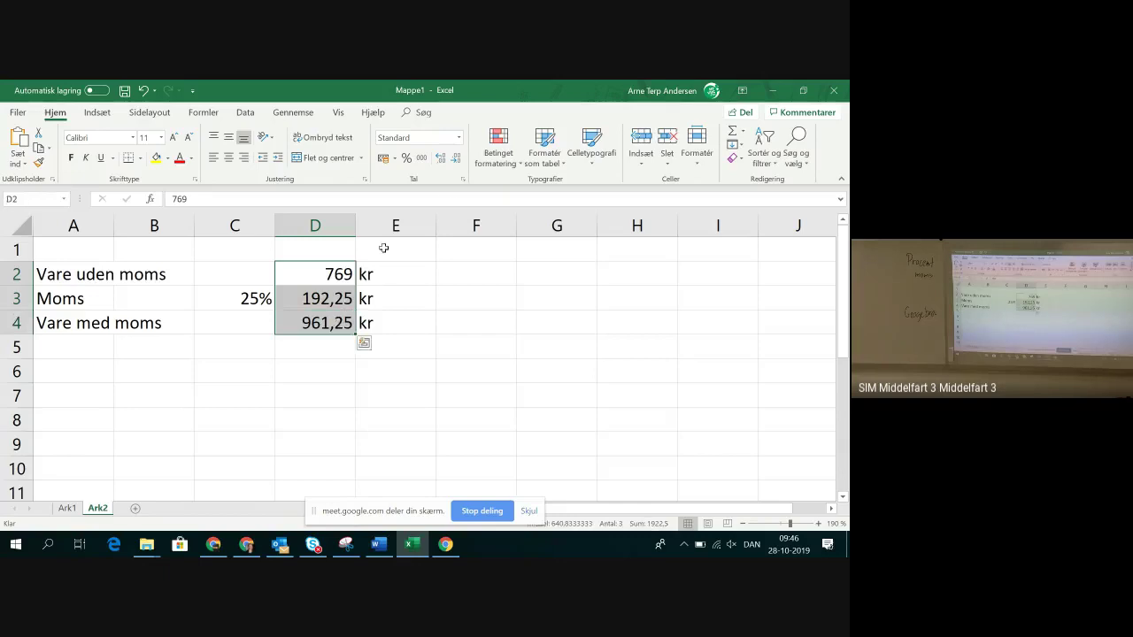
left_click(455, 159)
left_click(455, 164)
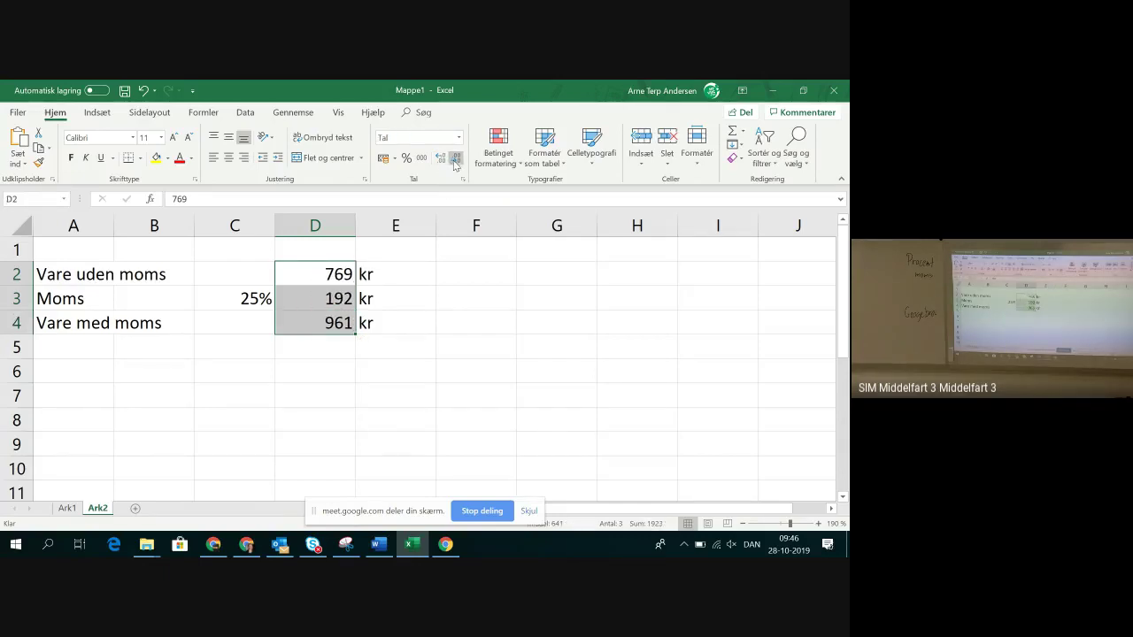
left_click(440, 159)
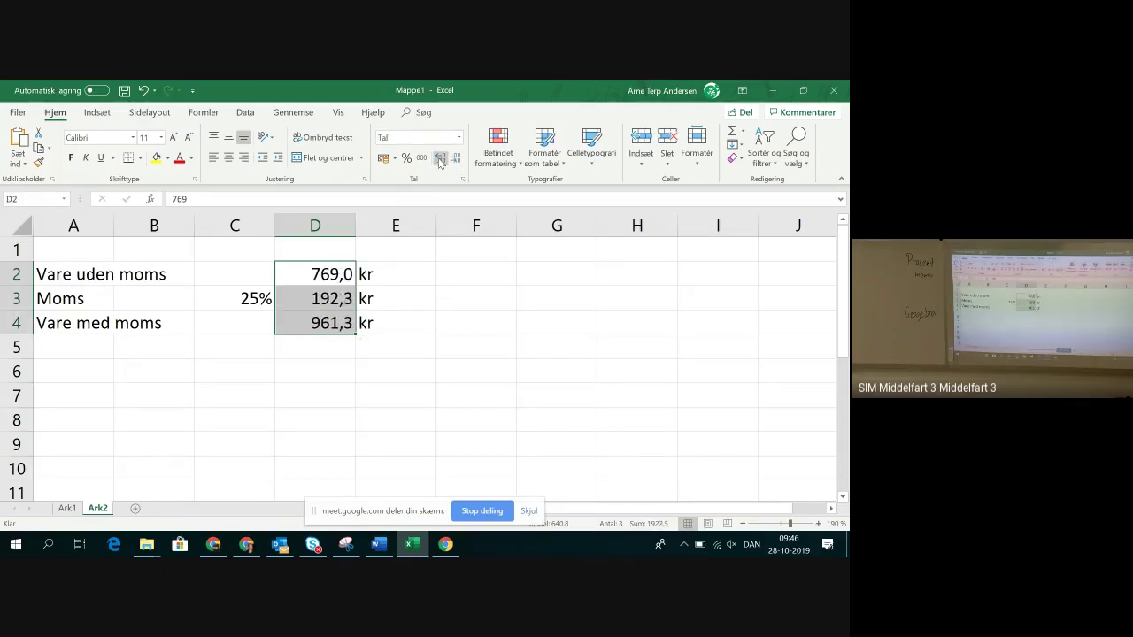
left_click(440, 161)
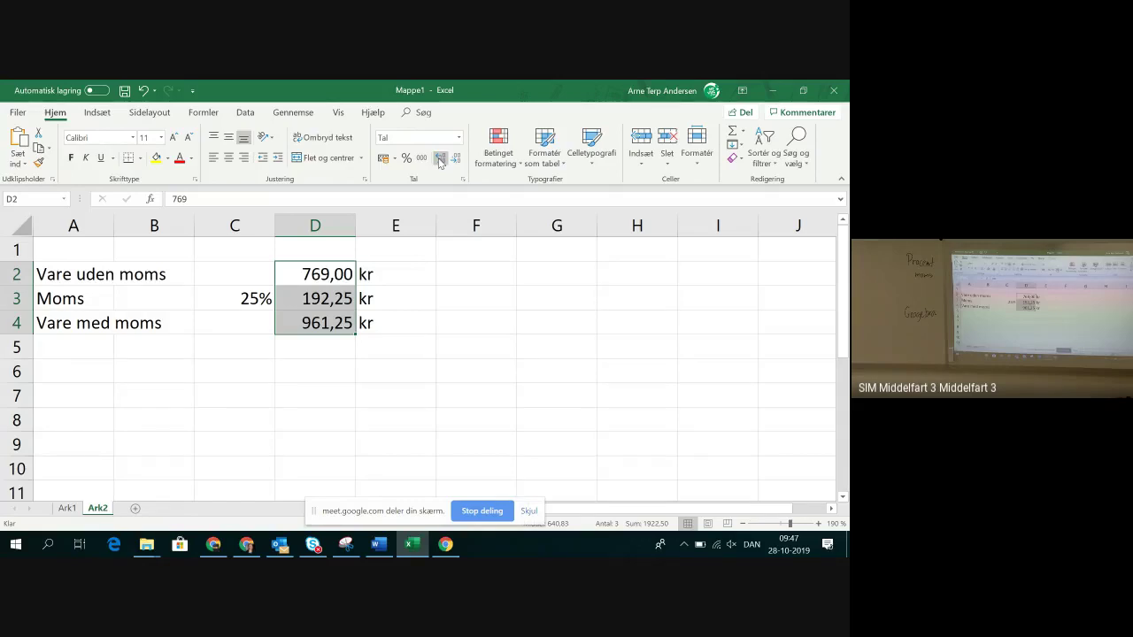
key("Down")
key("Down")
key("Down")
key("Down")
key("Left")
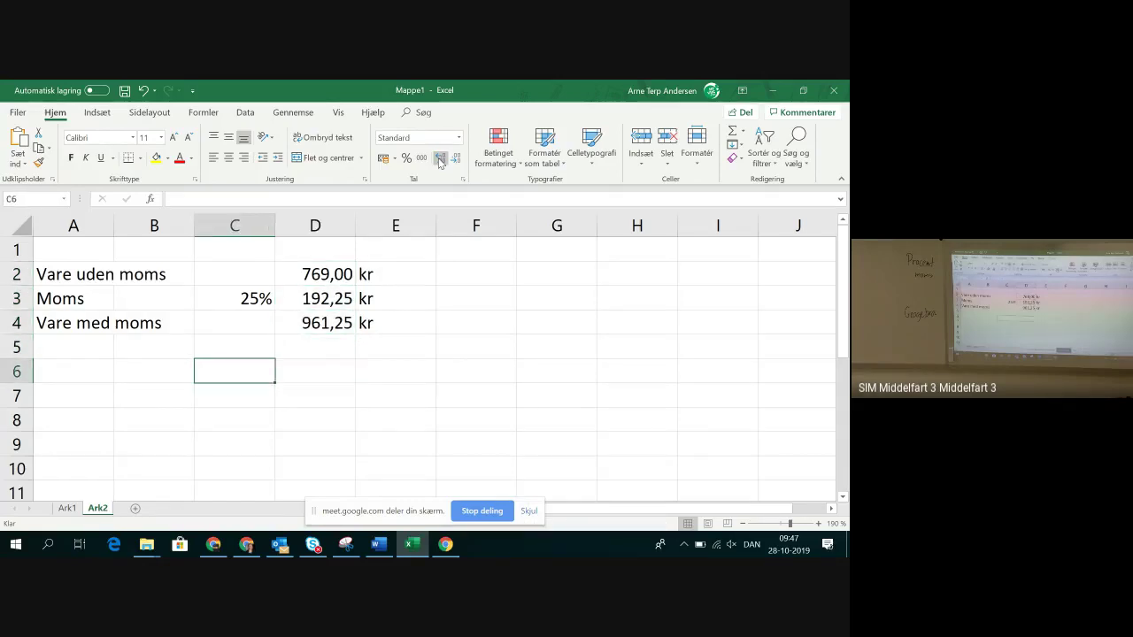
key("Left")
key("Left")
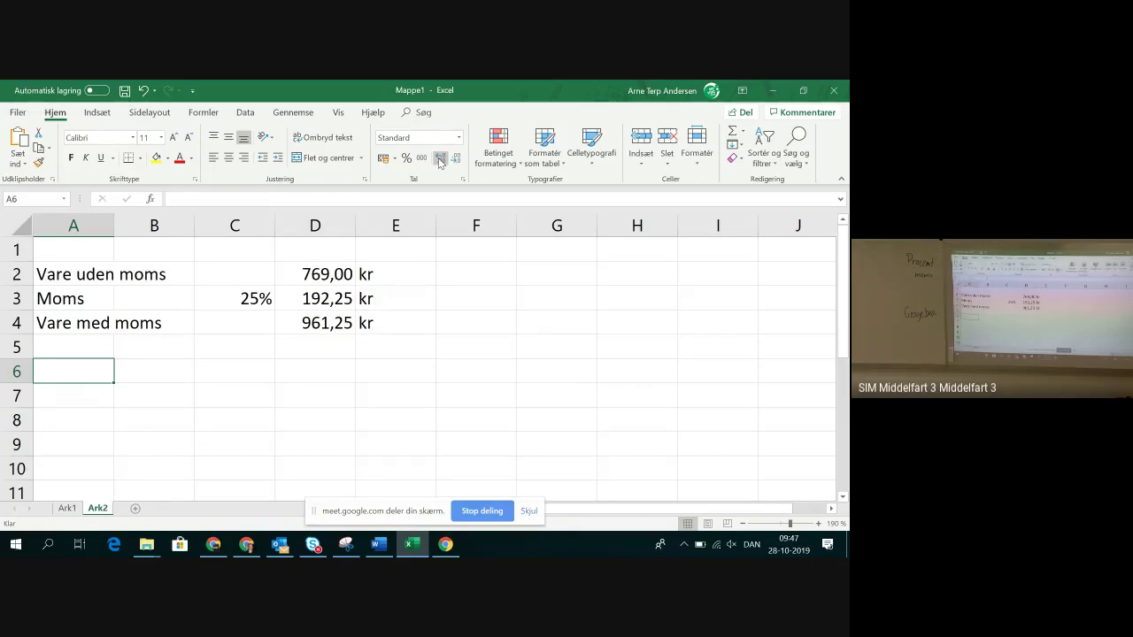
Label row 6 'Vare med moms' with 100 in D6, and row 7 'moms' with 25% in C7.
type("Vare")
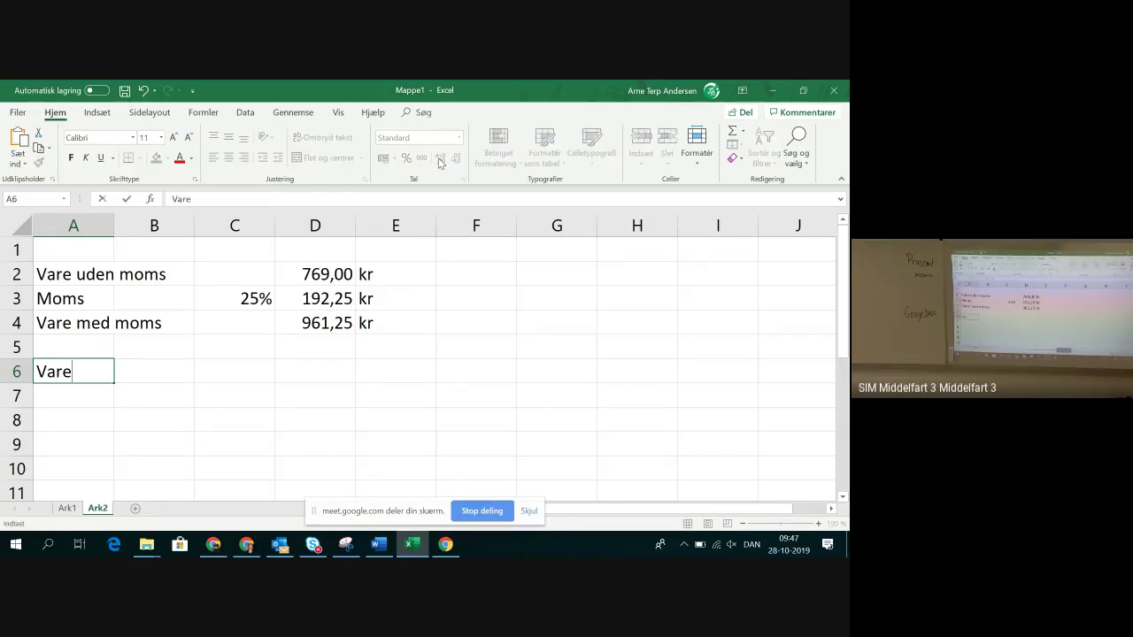
type(" med moms")
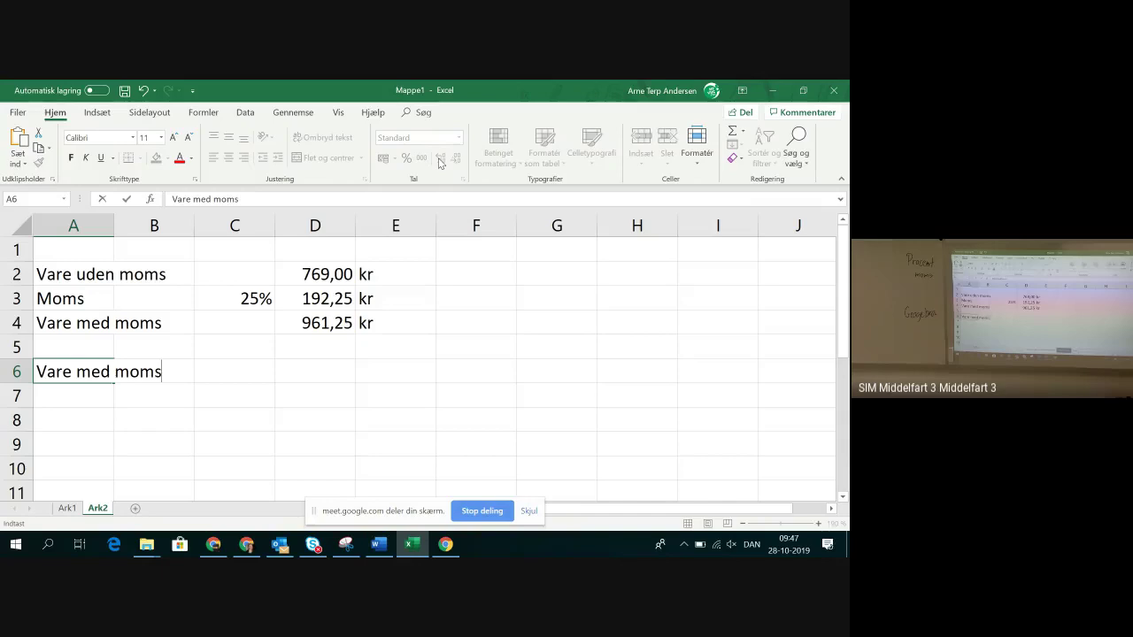
key("Right")
key("Right")
key("Right")
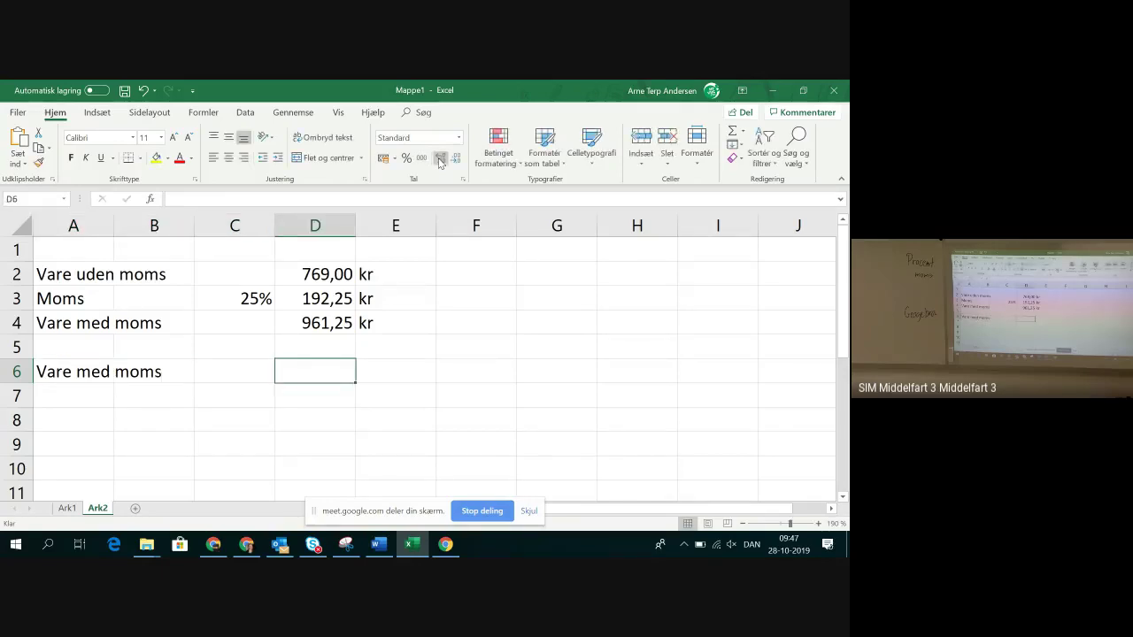
type("100")
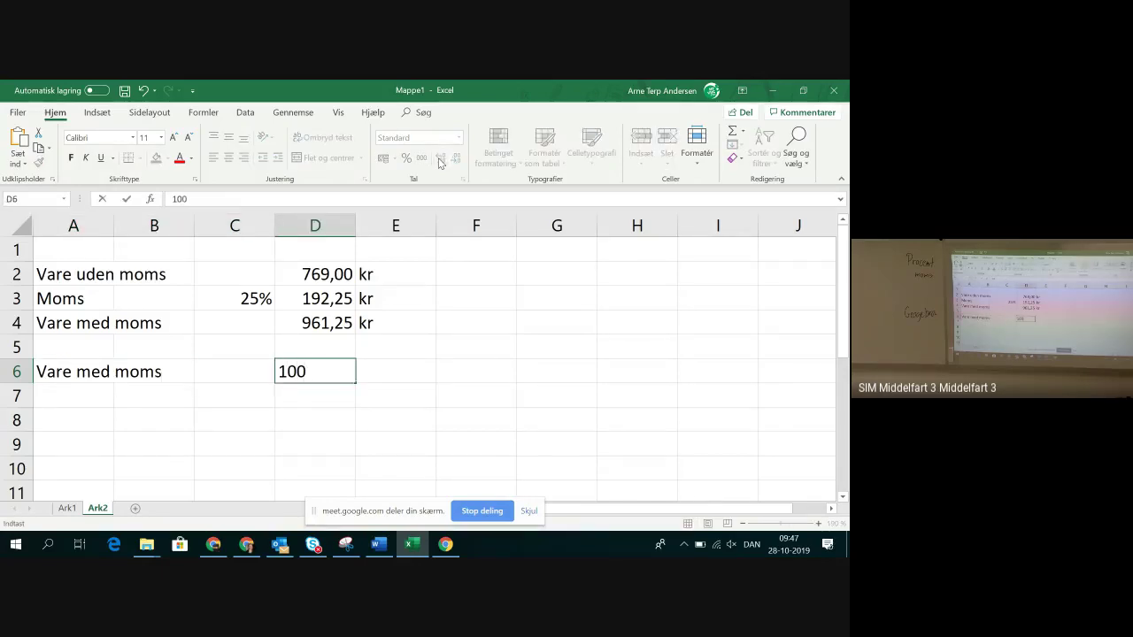
key("Return")
key("Left")
key("Left")
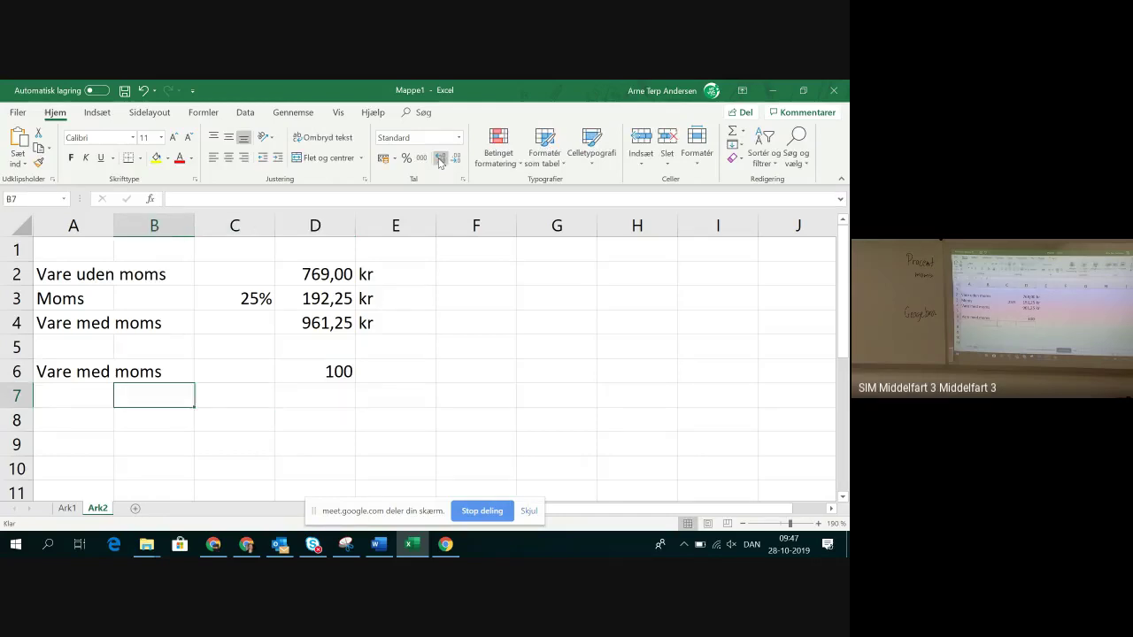
key("Left")
type("moms")
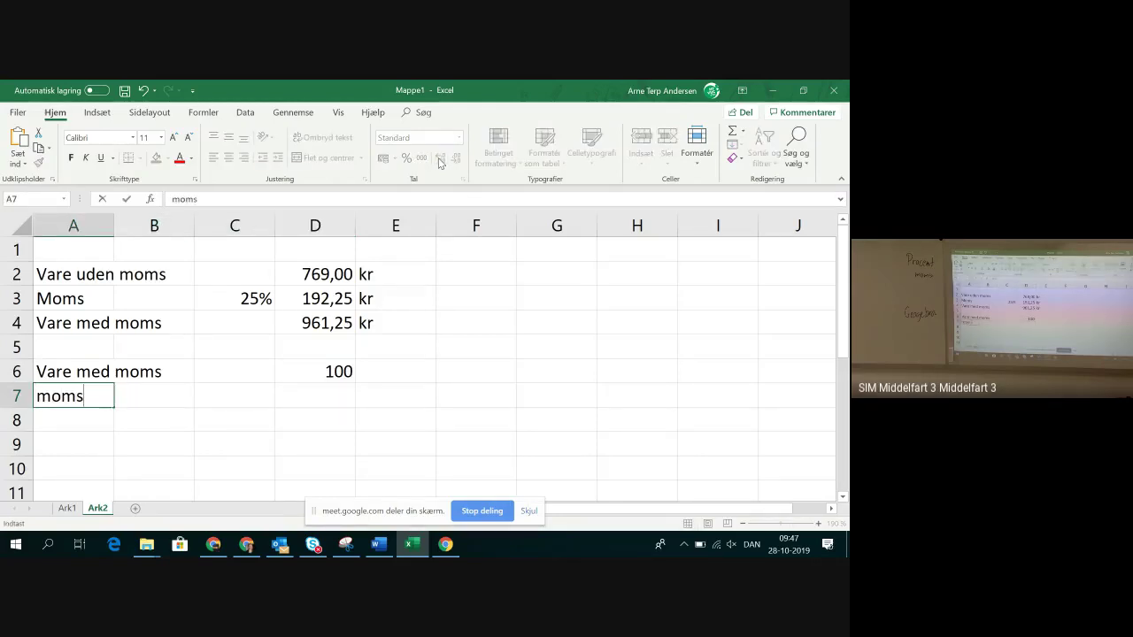
key("Right")
key("Right")
type("25")
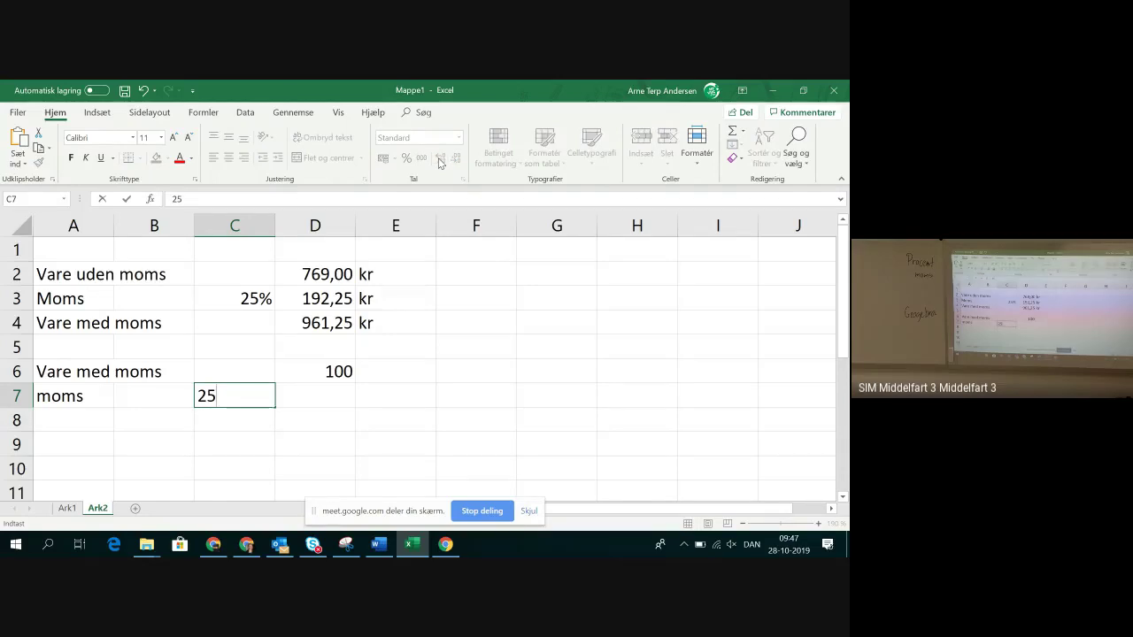
type("%")
key("Return")
Add the label 'Vare uden moms' in A8 and correct its spelling mistakes.
key("Left")
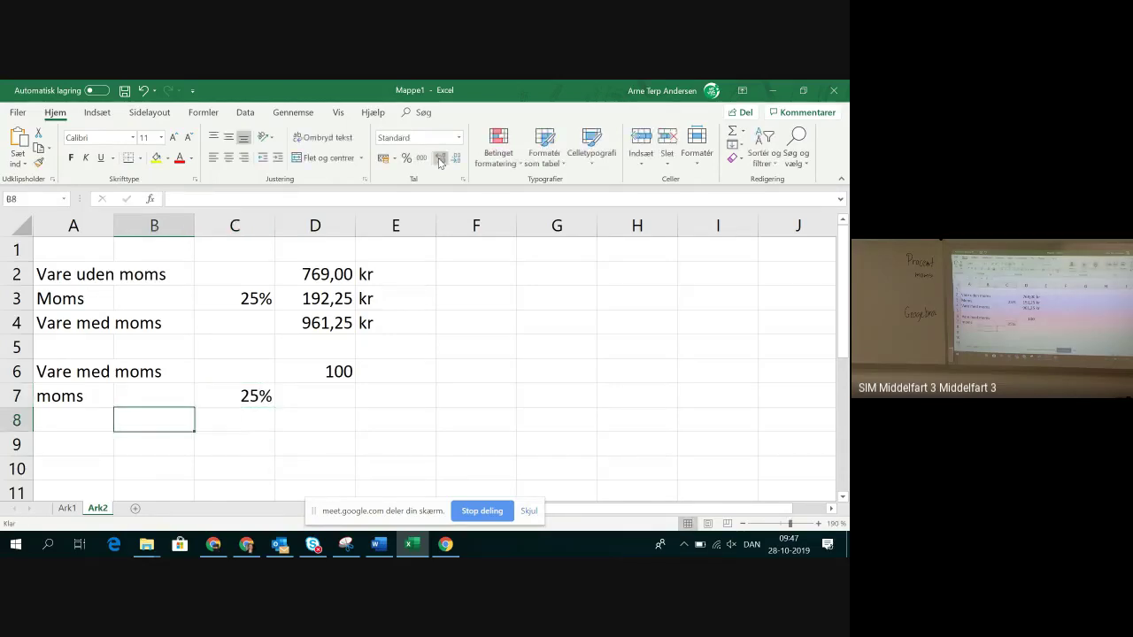
key("Left")
type("Vare ")
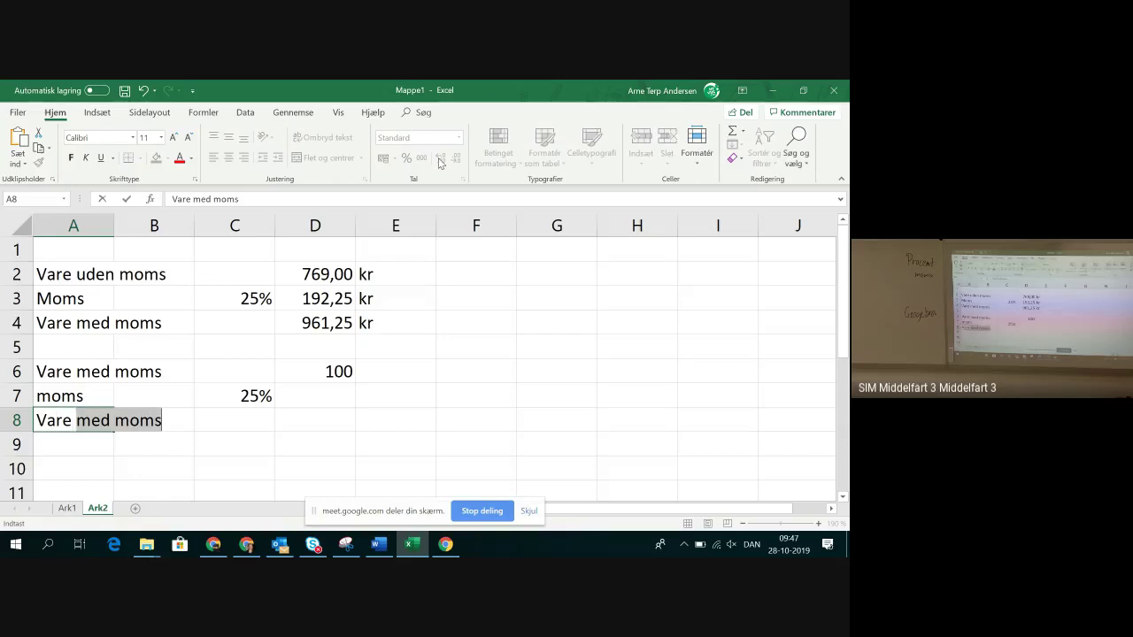
type("udem")
key("BackSpace")
type("n")
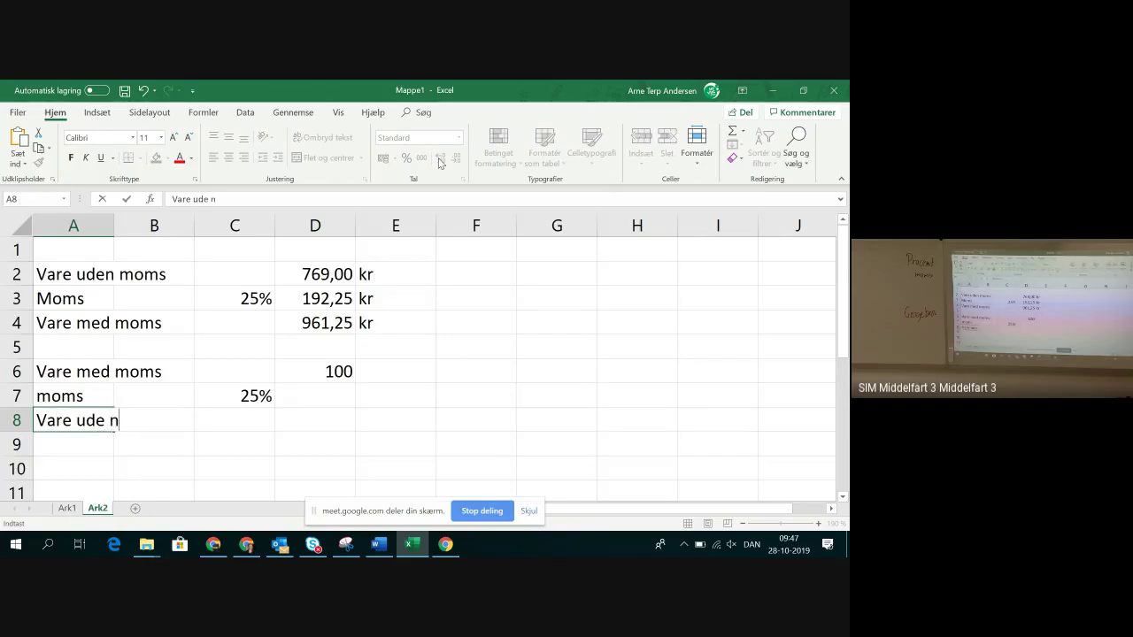
type("oms")
key("BackSpace")
key("BackSpace")
key("BackSpace")
key("BackSpace")
type("moms")
key("Return")
key("Right")
key("Up")
key("Left")
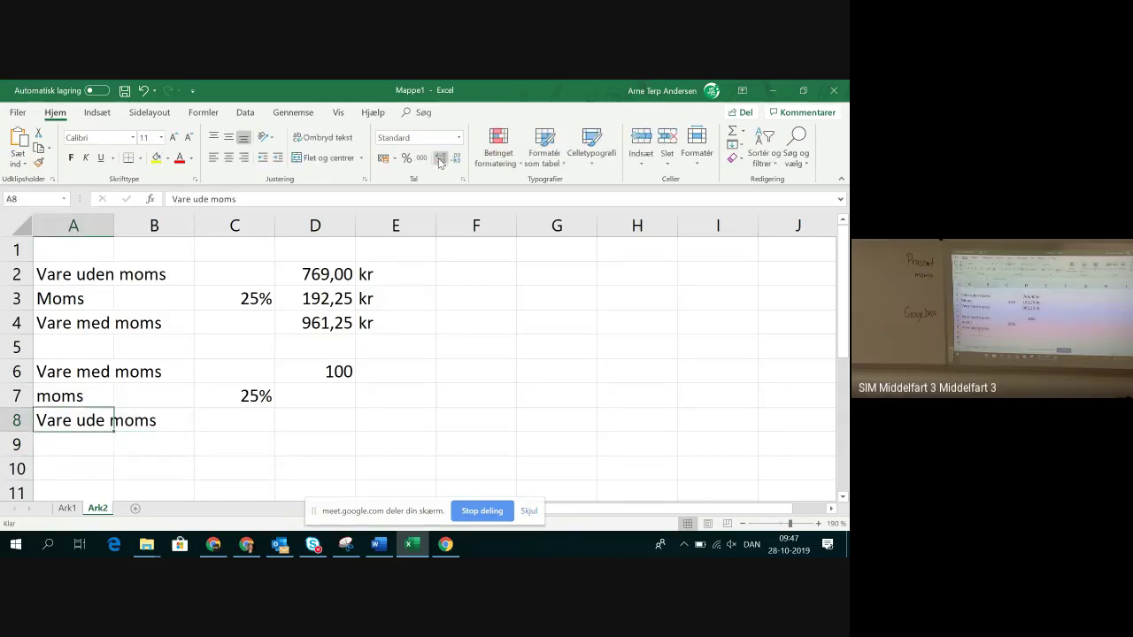
left_click(208, 199)
type("n")
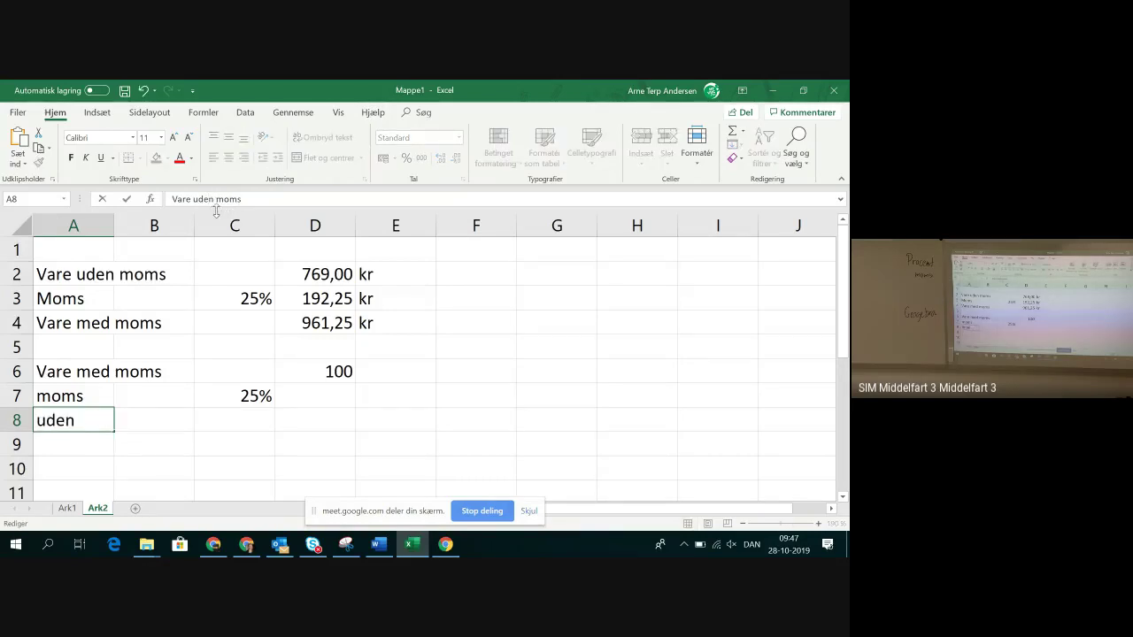
key("Return")
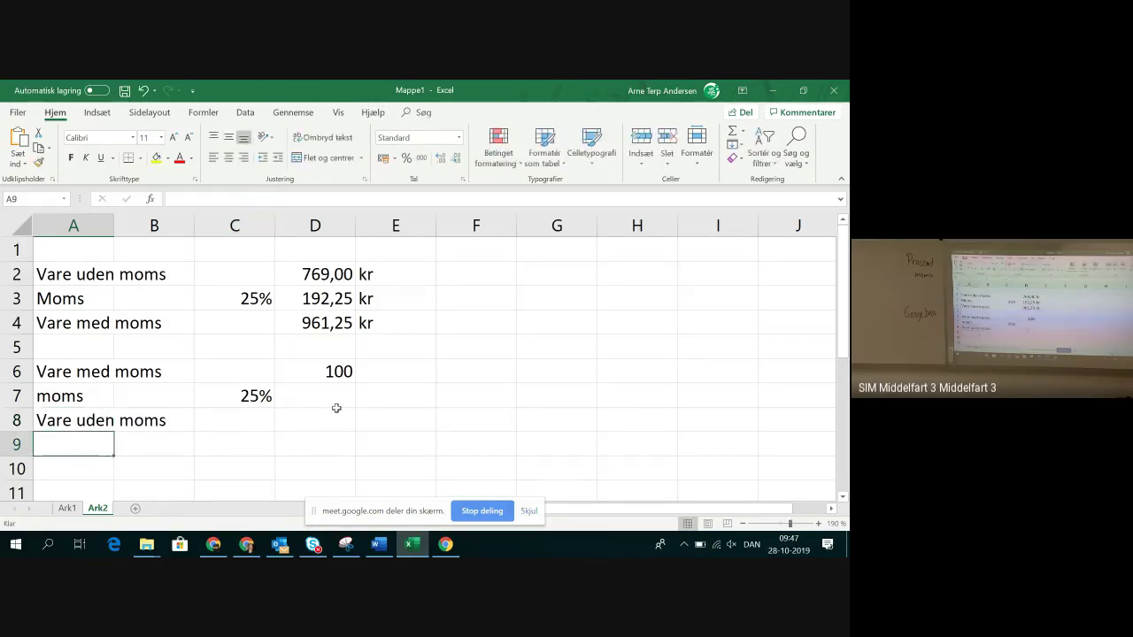
left_click(342, 395)
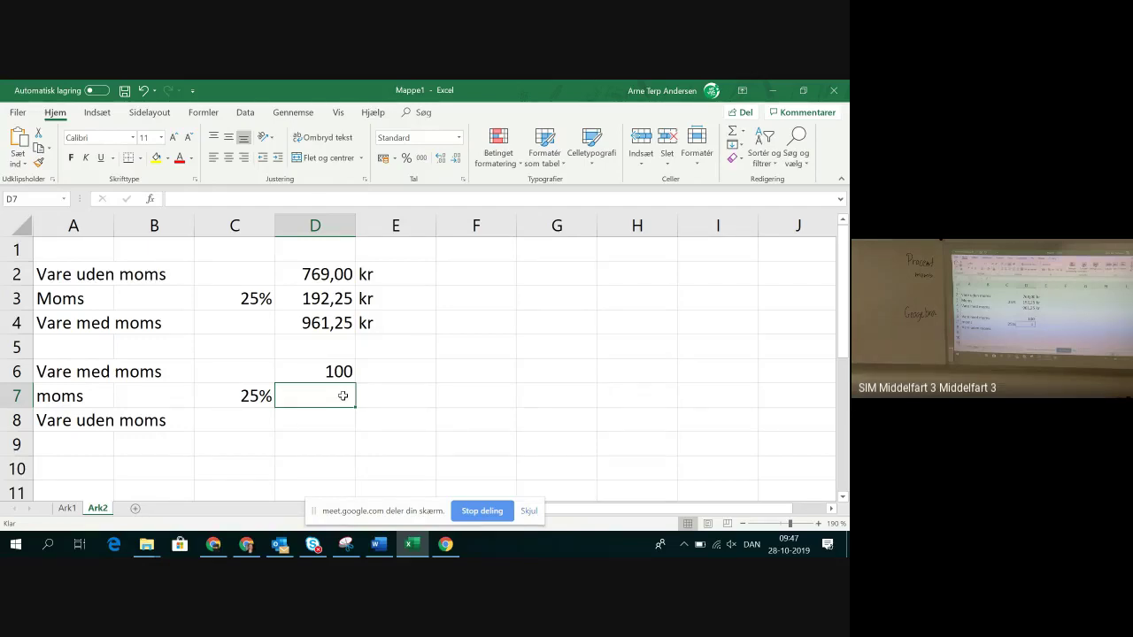
Enter 100% in C2 and 125% in C4 for the forward VAT block.
left_click(260, 273)
type("100")
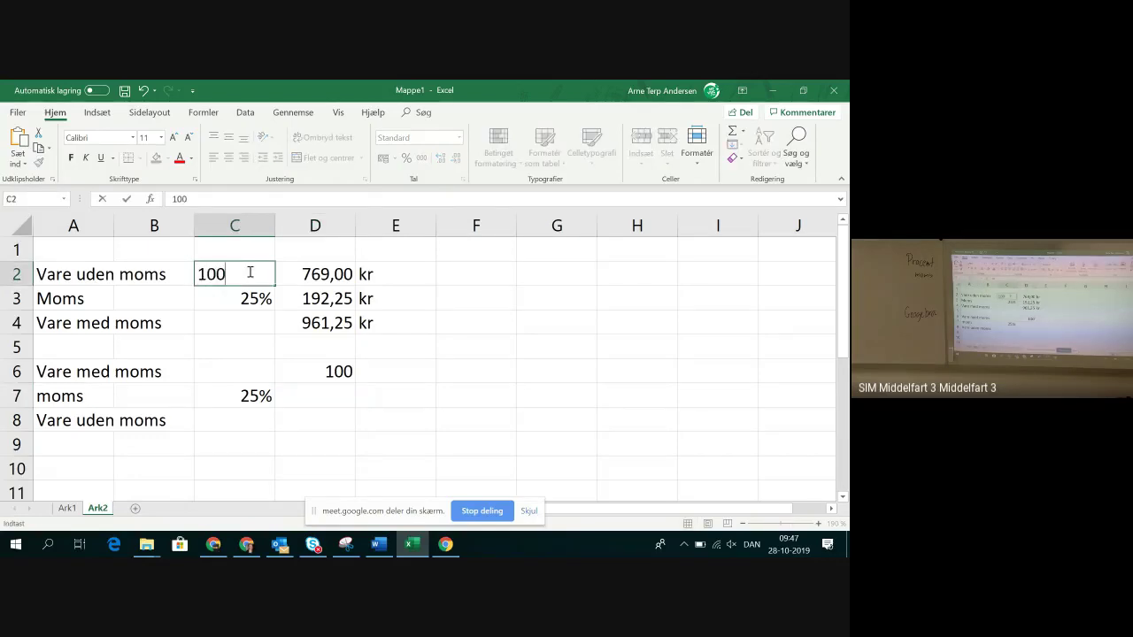
type("%")
key("Return")
key("Return")
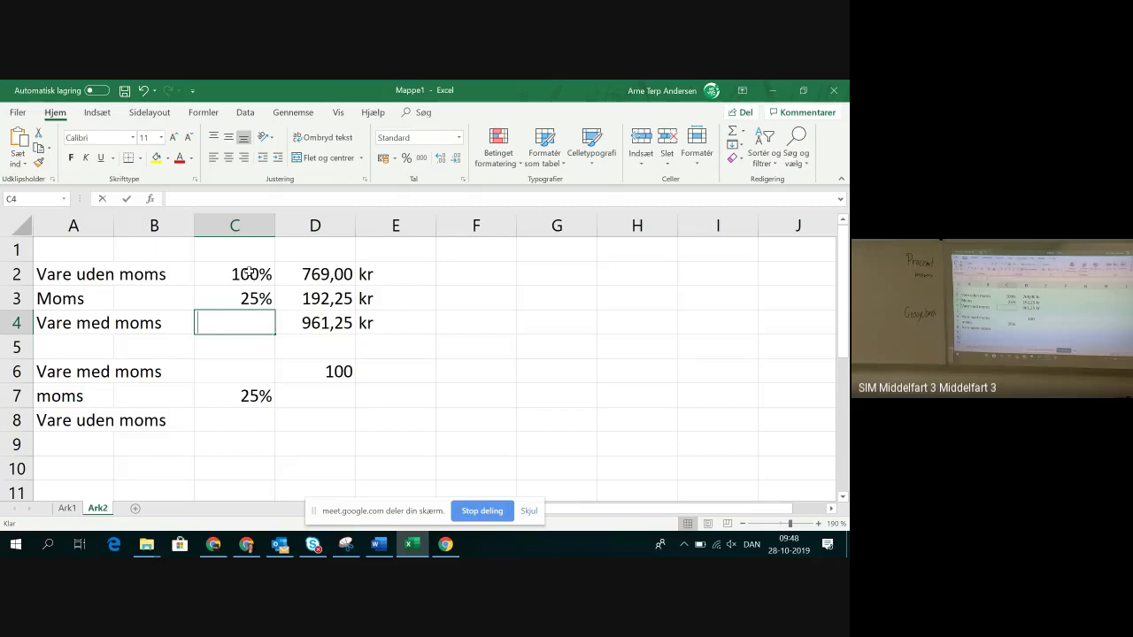
type("125%")
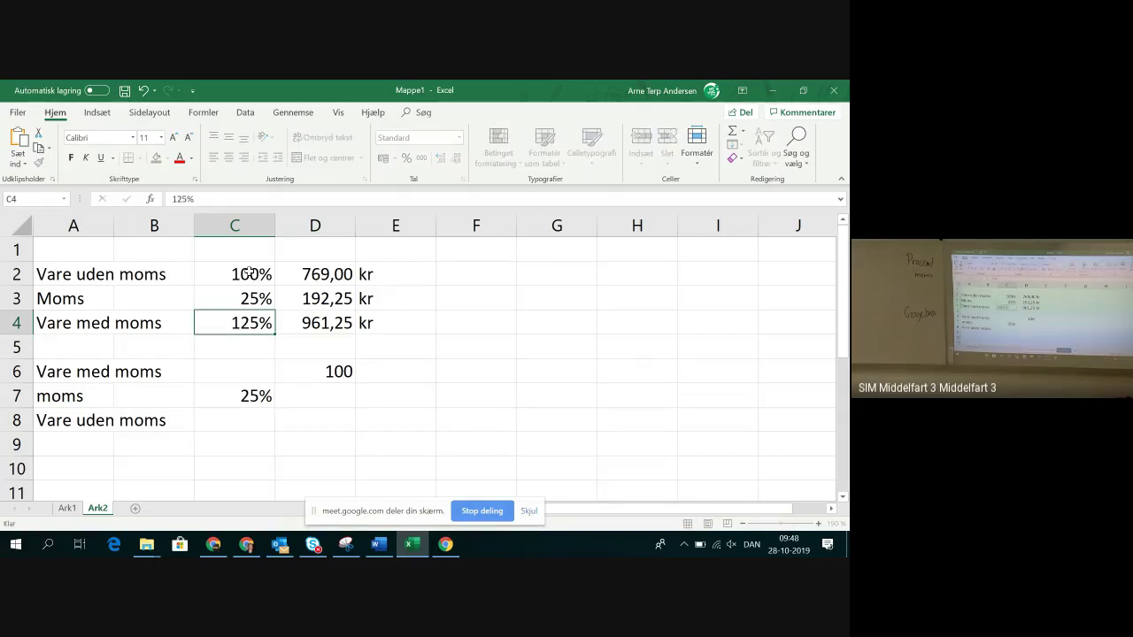
key("Return")
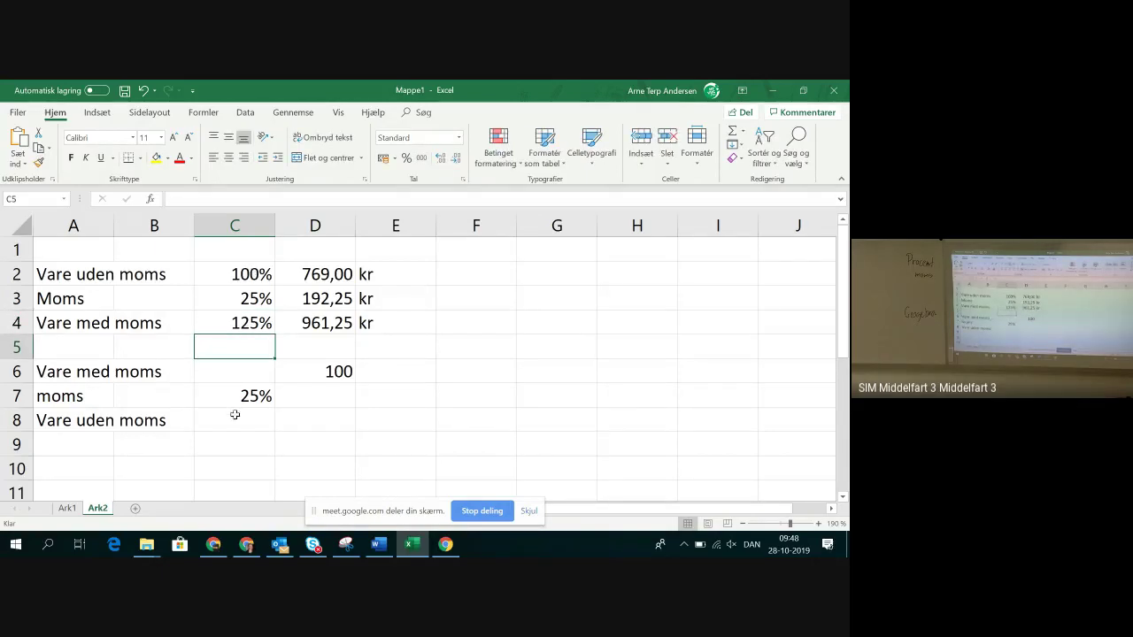
left_click(243, 390)
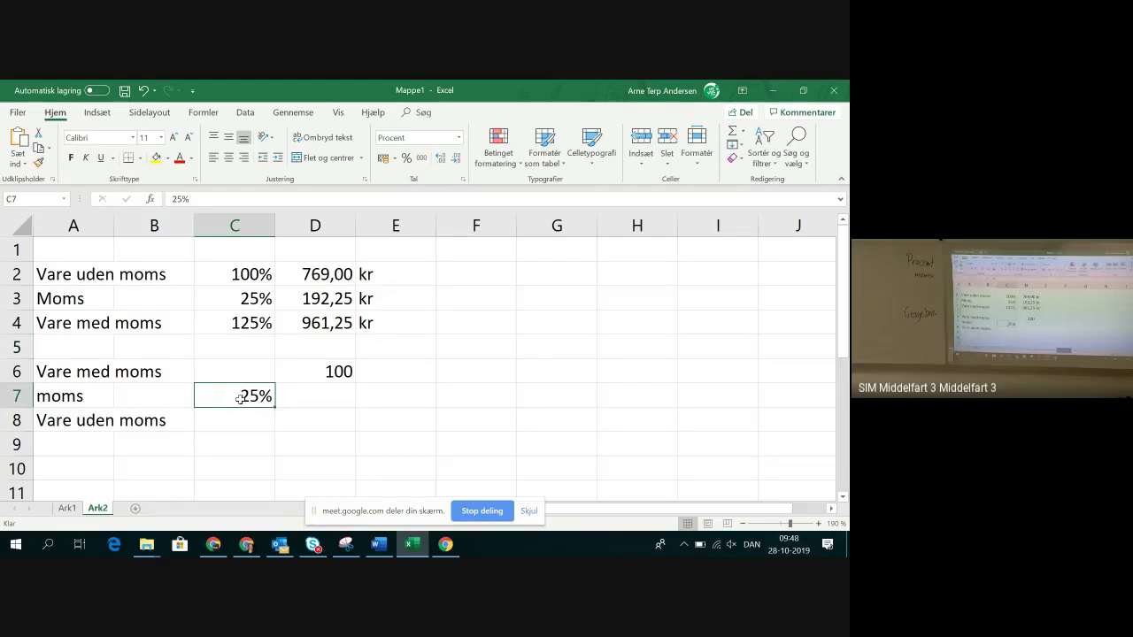
Enter 125% in C6 and 100% in C8 for the reverse VAT block.
left_click(235, 368)
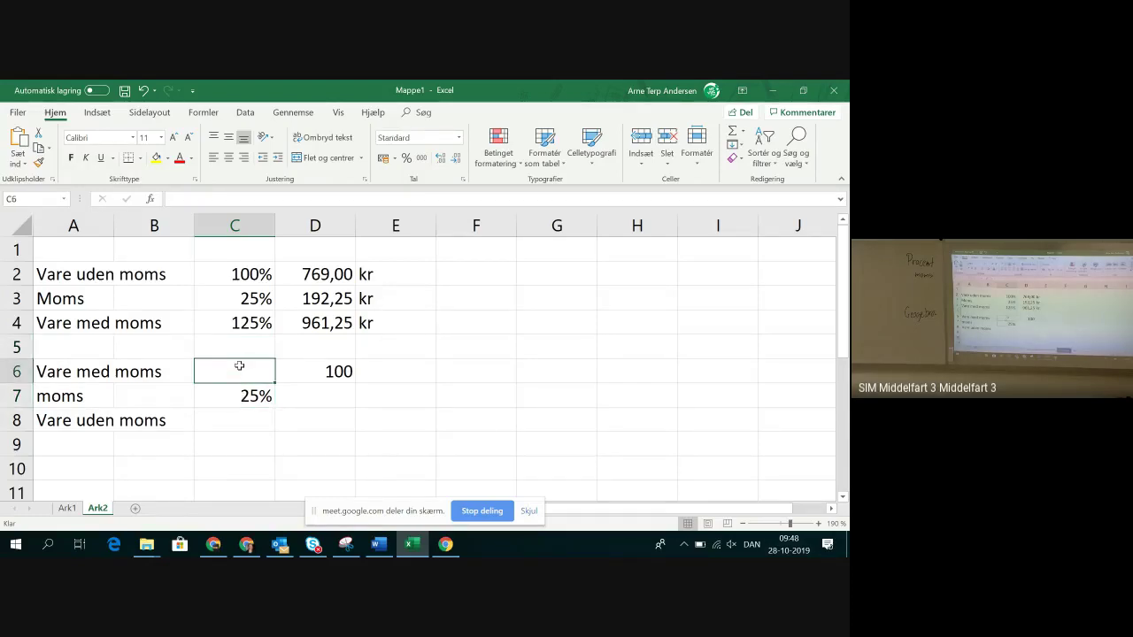
type("15")
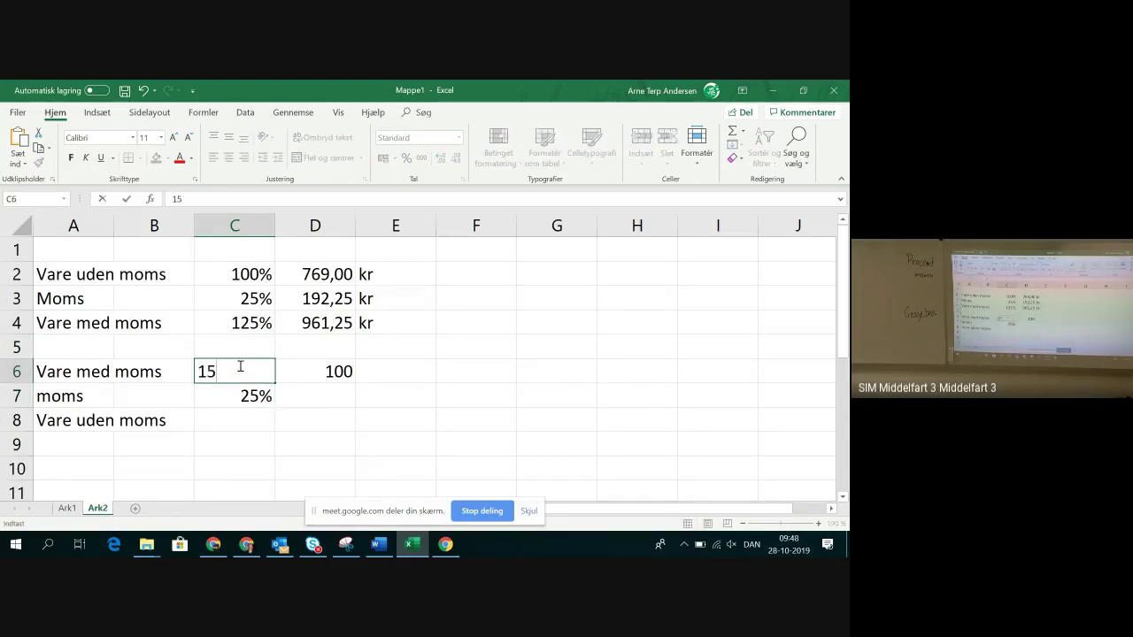
key("BackSpace")
type("25")
type("%")
key("Return")
key("Return")
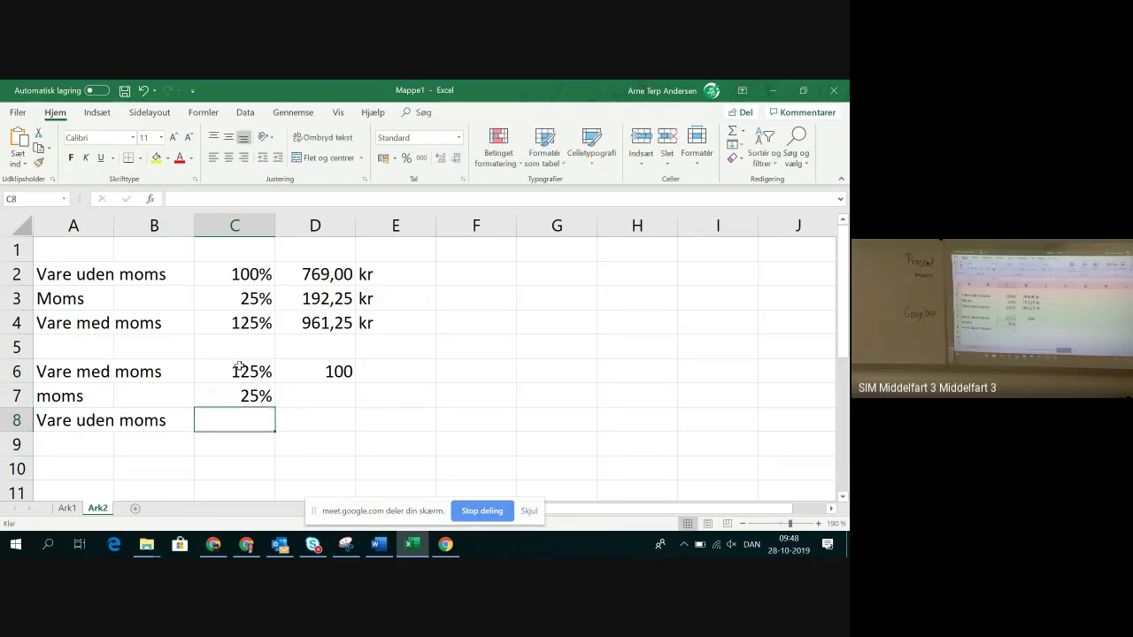
type("100")
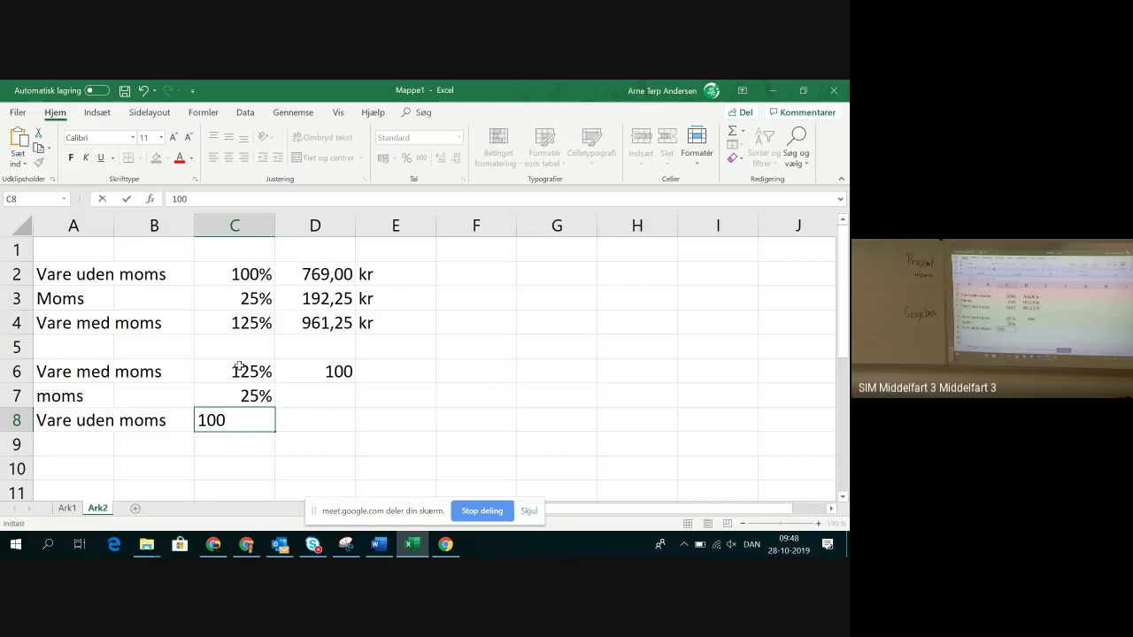
type("%")
key("Right")
key("Left")
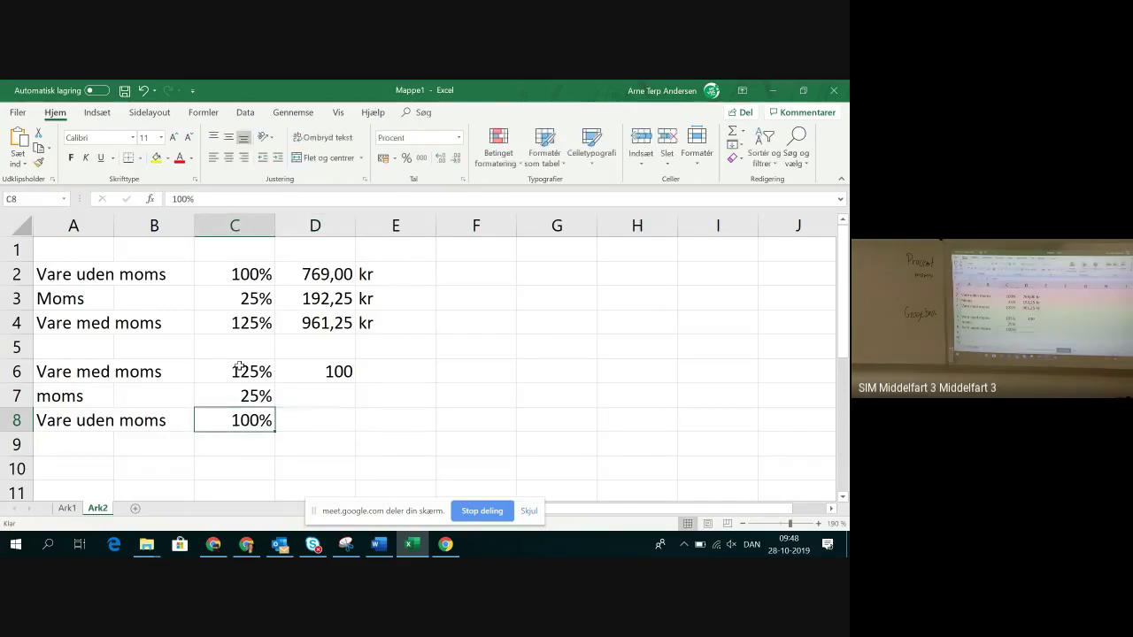
key("Up")
key("Up")
key("Down")
key("Up")
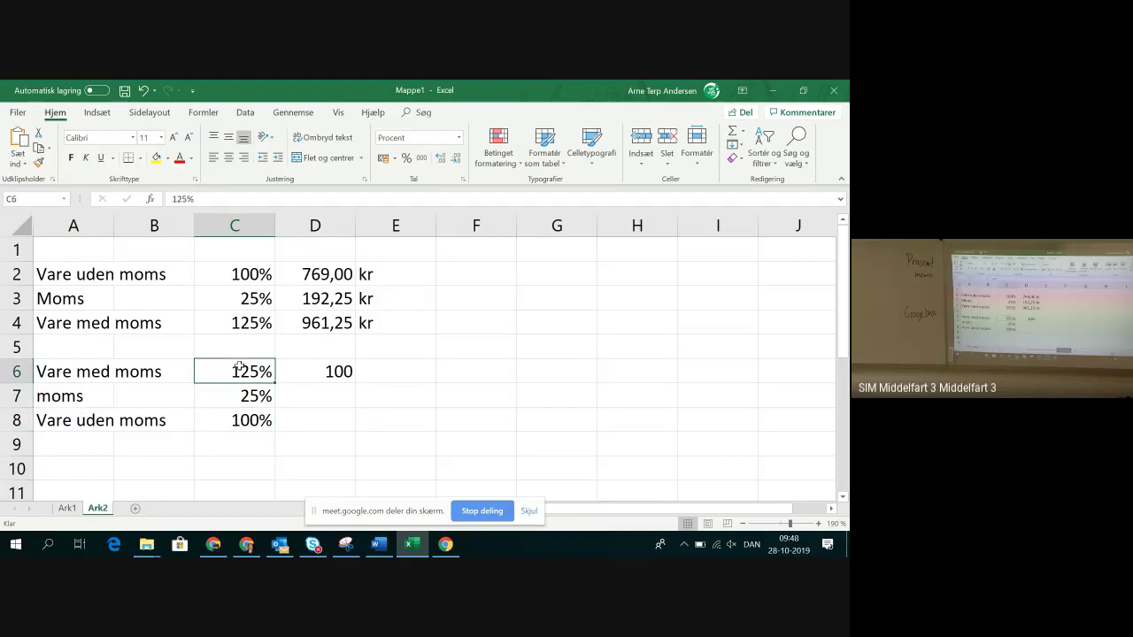
Enter =D6/C6*C7 in D7, giving VAT of 20 on the 100 including VAT.
key("Right")
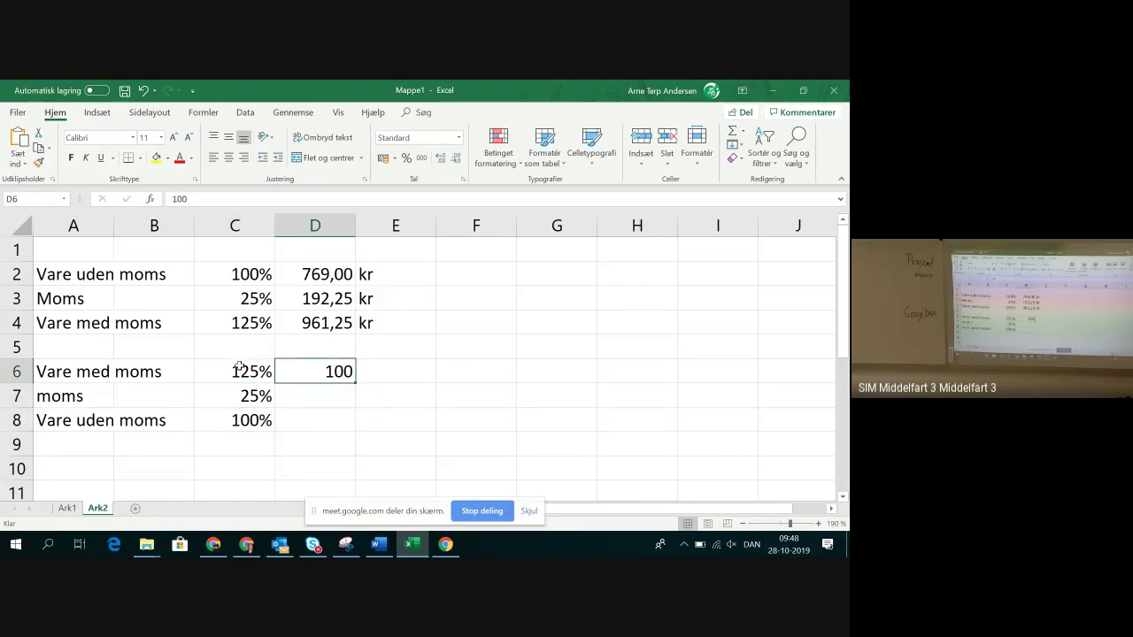
key("Return")
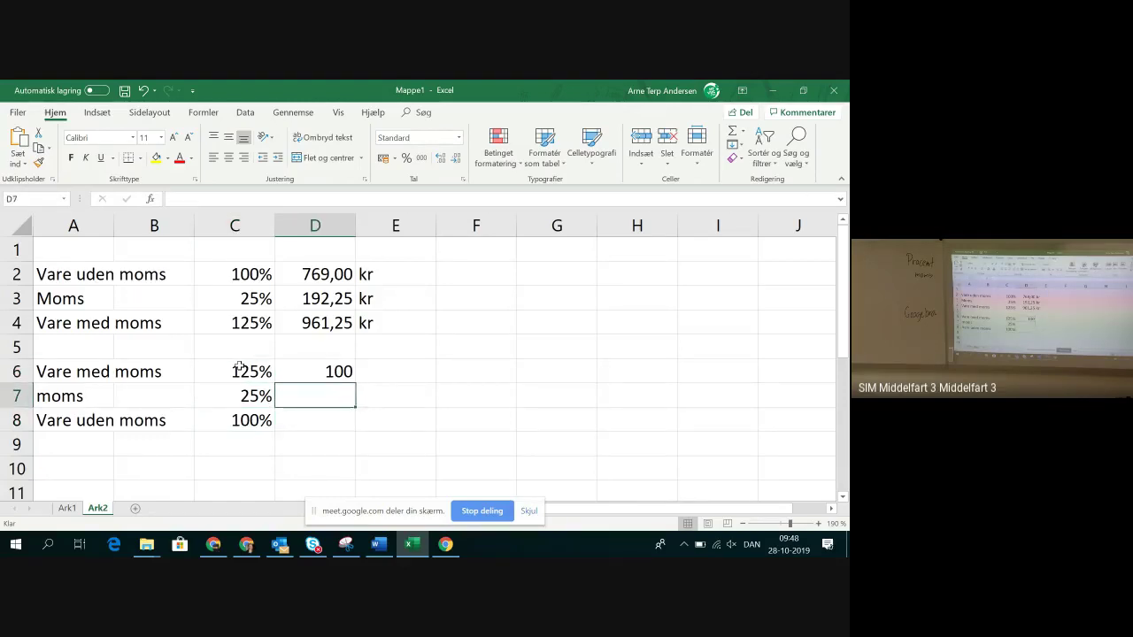
key("Return")
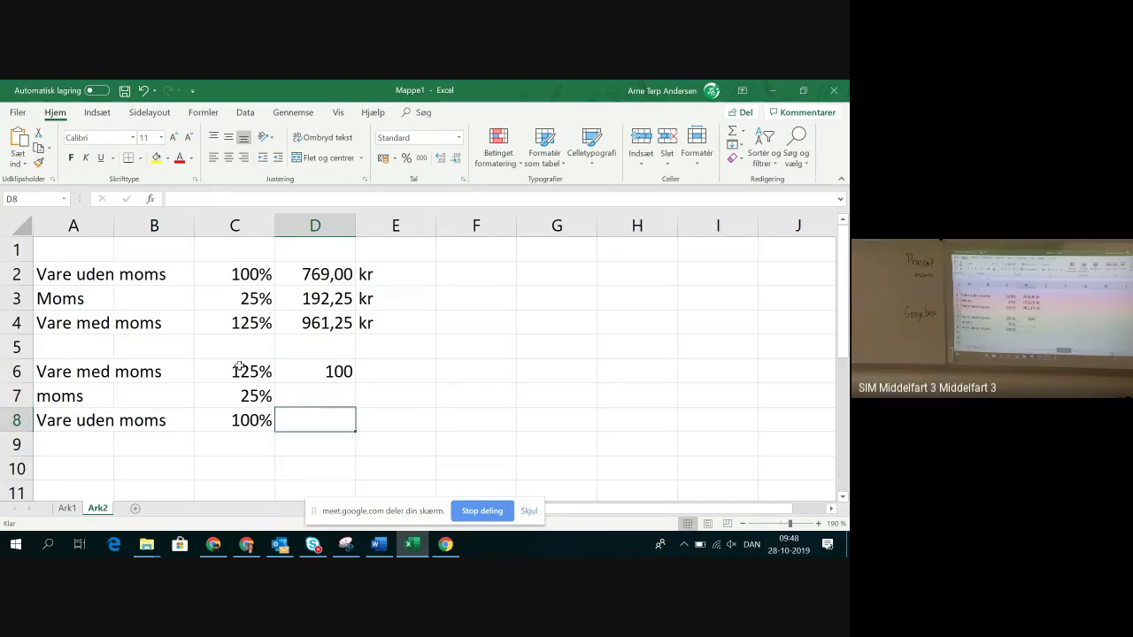
key("Up")
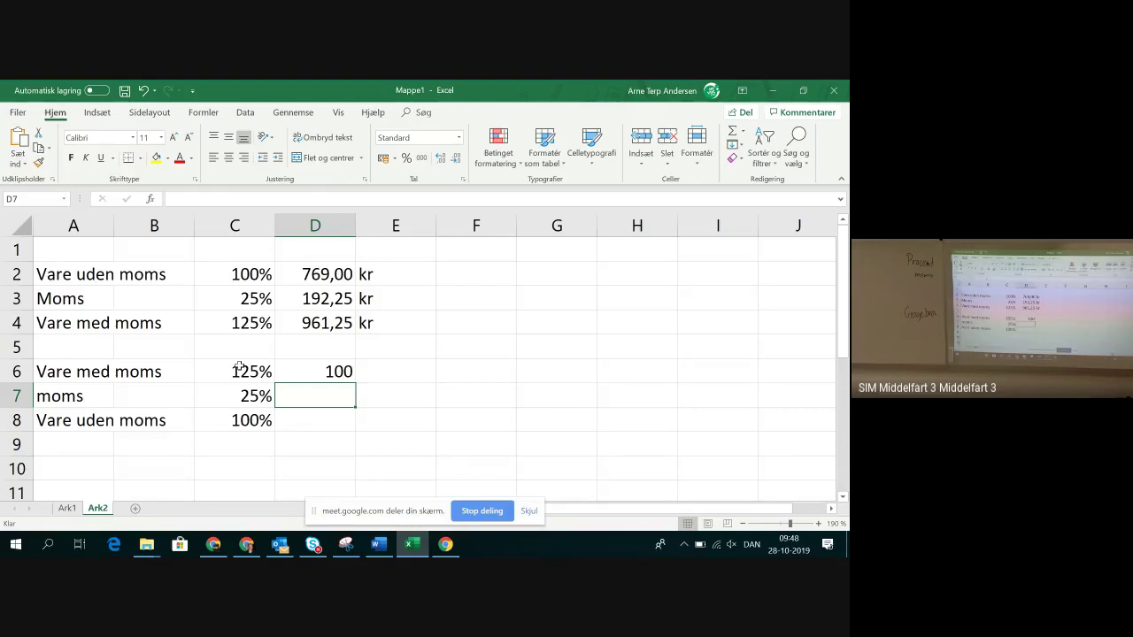
type("=")
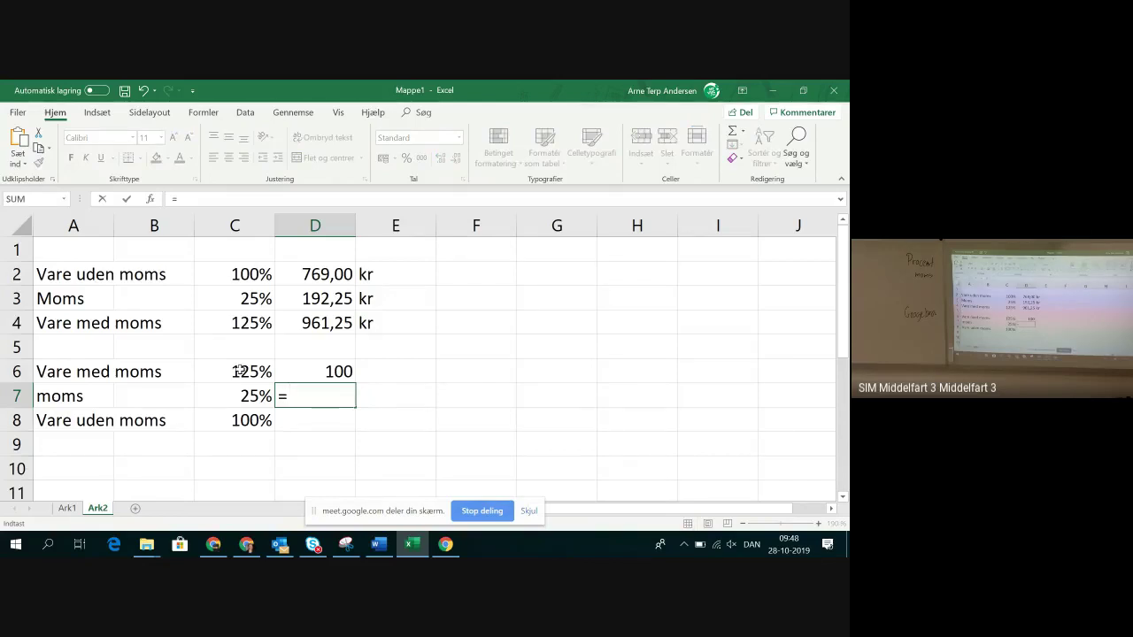
left_click(340, 371)
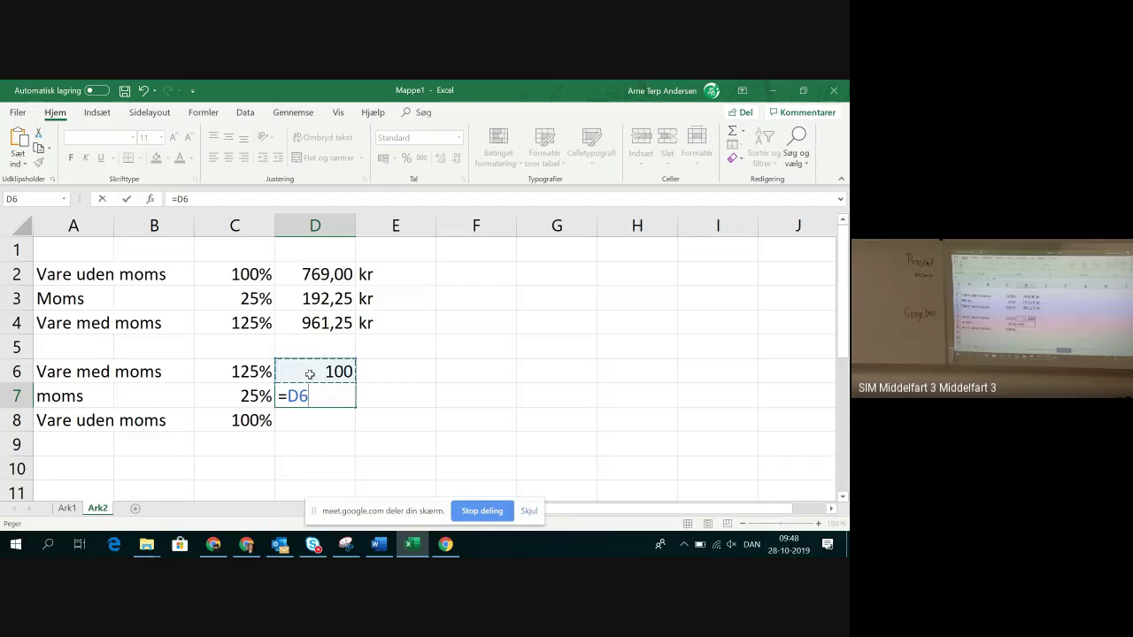
type("/")
key("BackSpace")
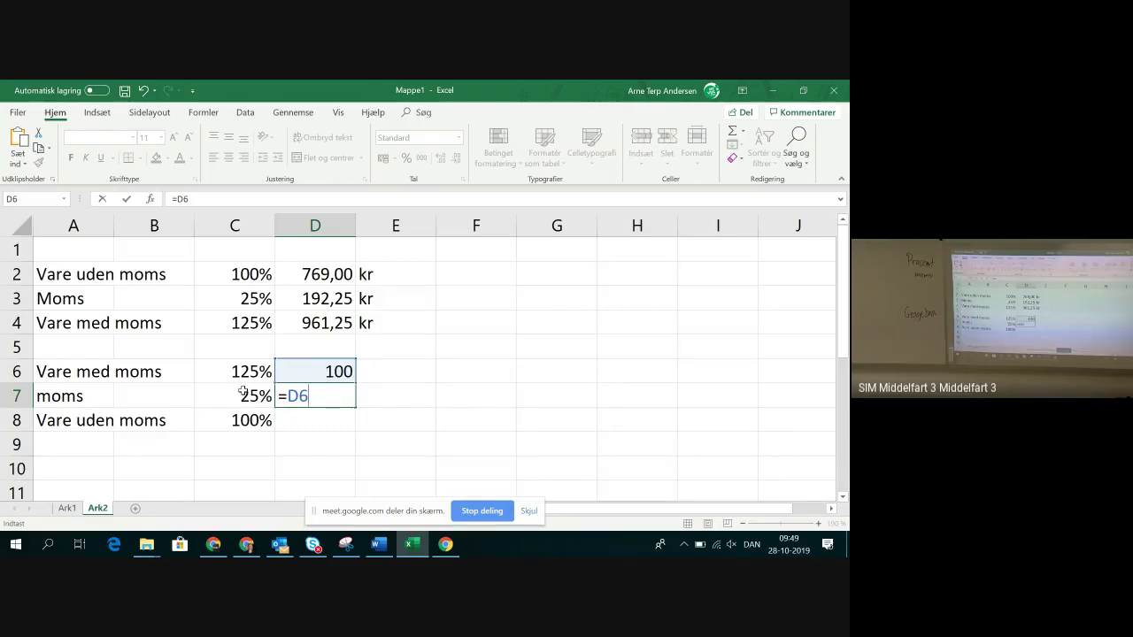
type("/")
left_click(225, 371)
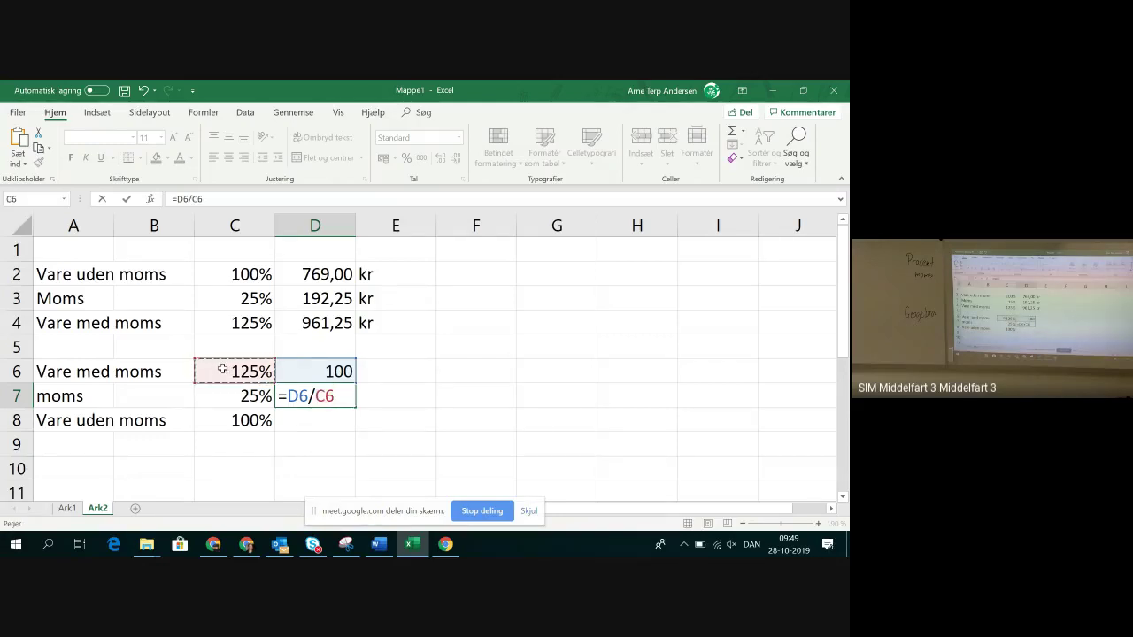
type("*")
left_click(231, 394)
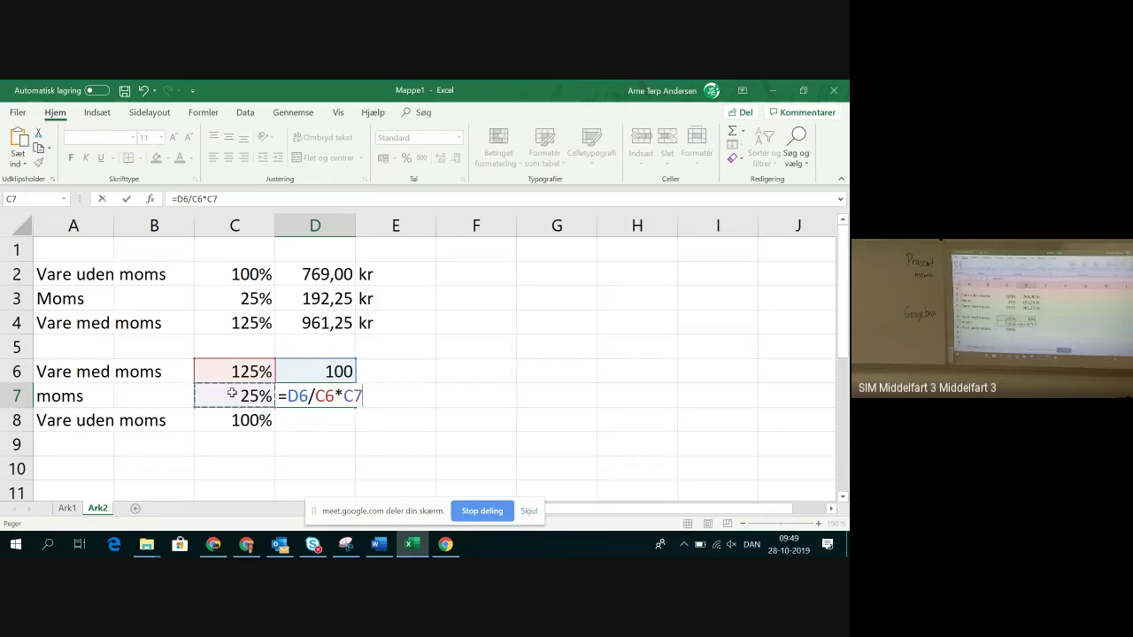
key("Return")
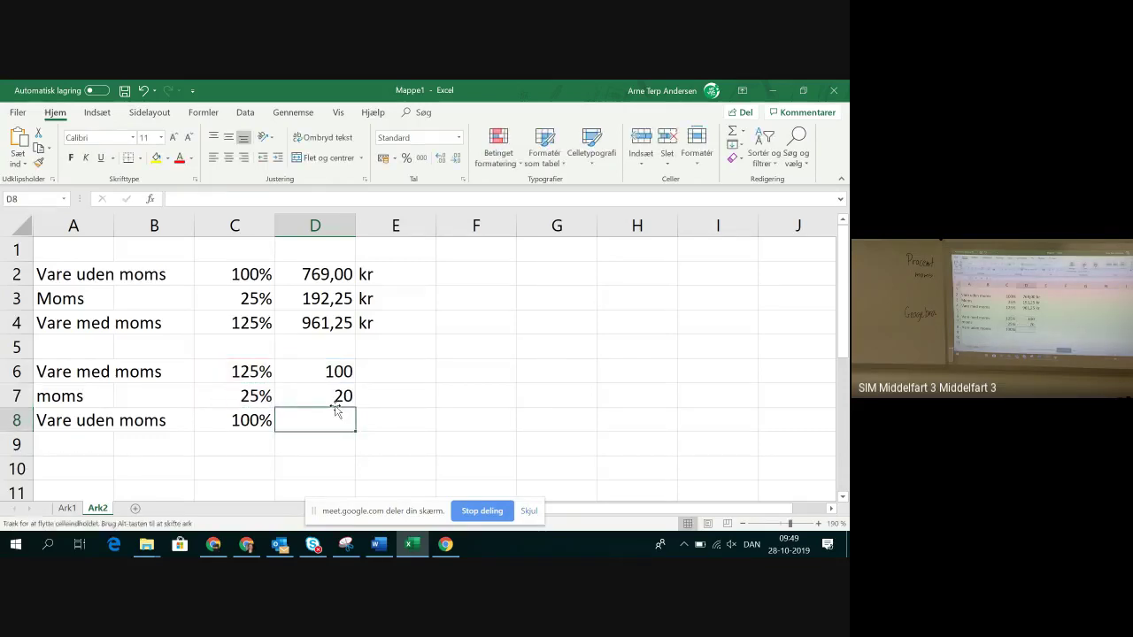
Reset the forward block's price without VAT in D2 to 100.
left_click(338, 396)
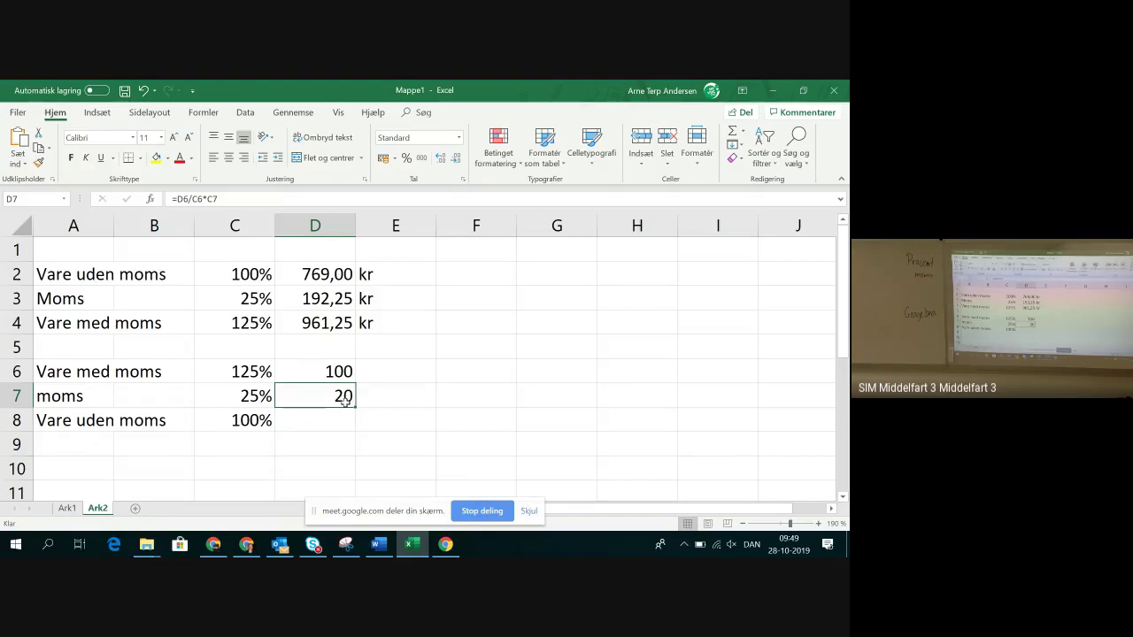
left_click(329, 276)
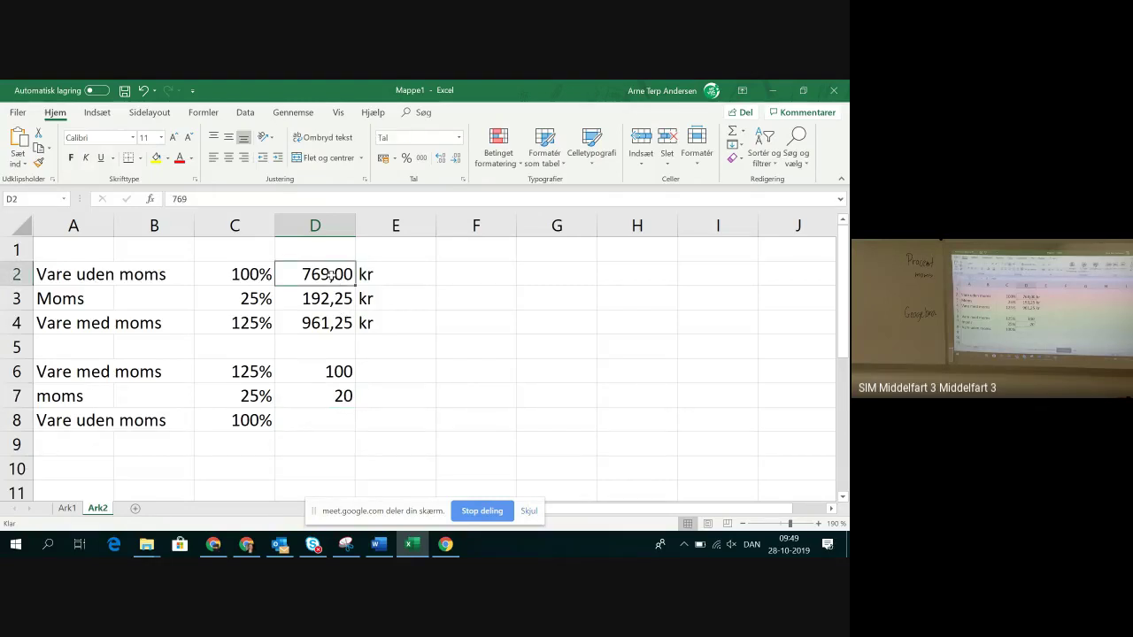
type("100")
key("Return")
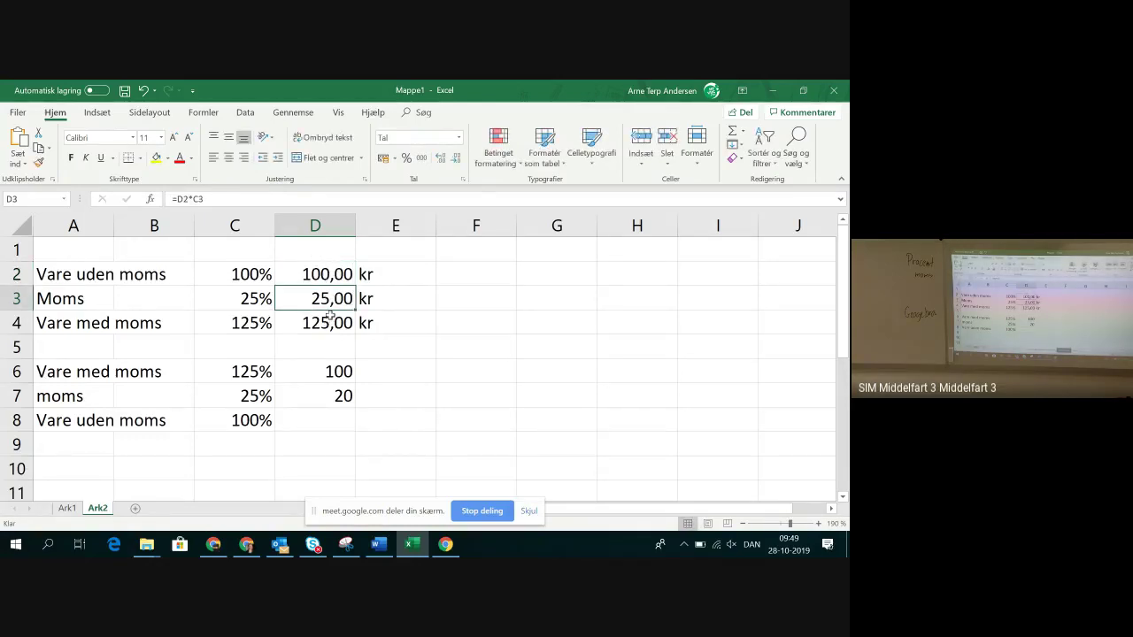
Change the price including VAT in D6 to 125, so D7 shows VAT of 25.
left_click(329, 374)
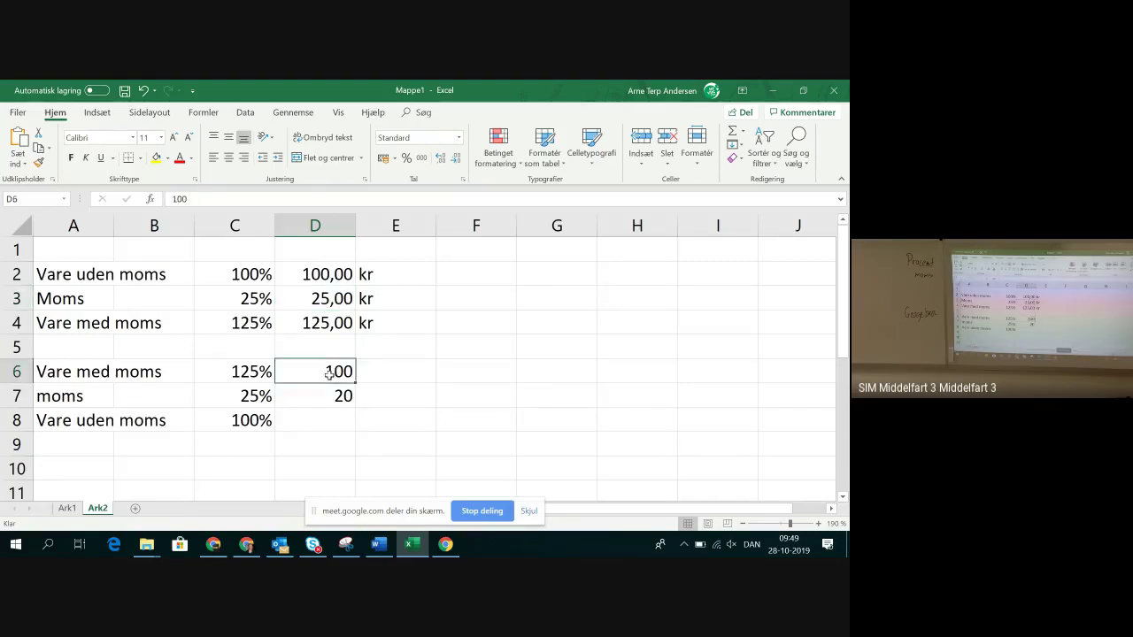
type("1")
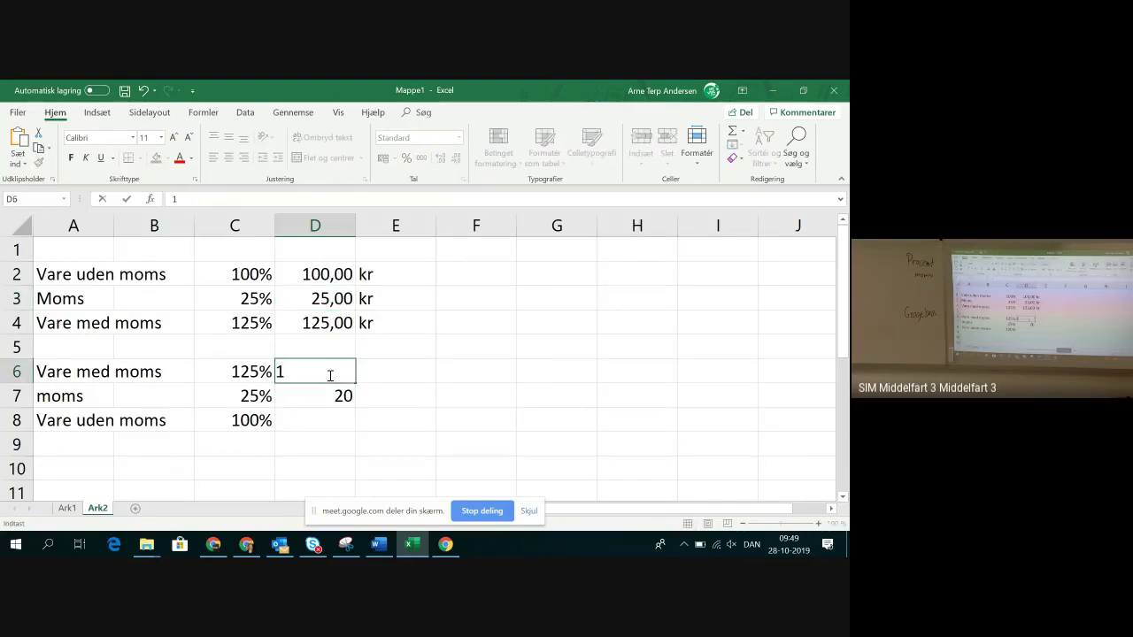
type("25")
key("Return")
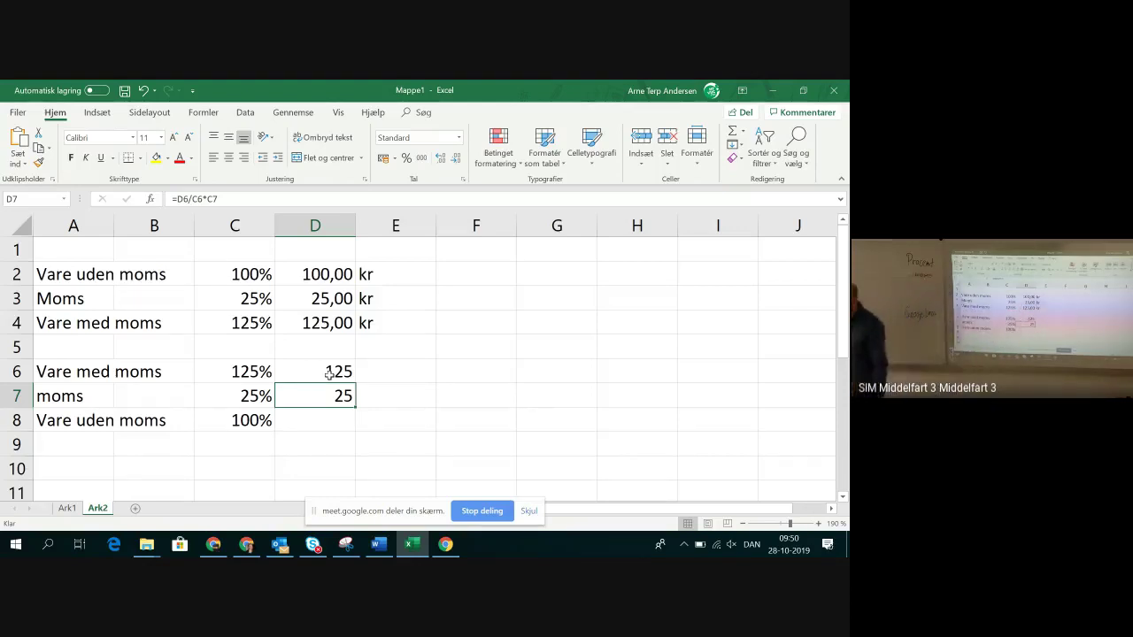
left_click(330, 374)
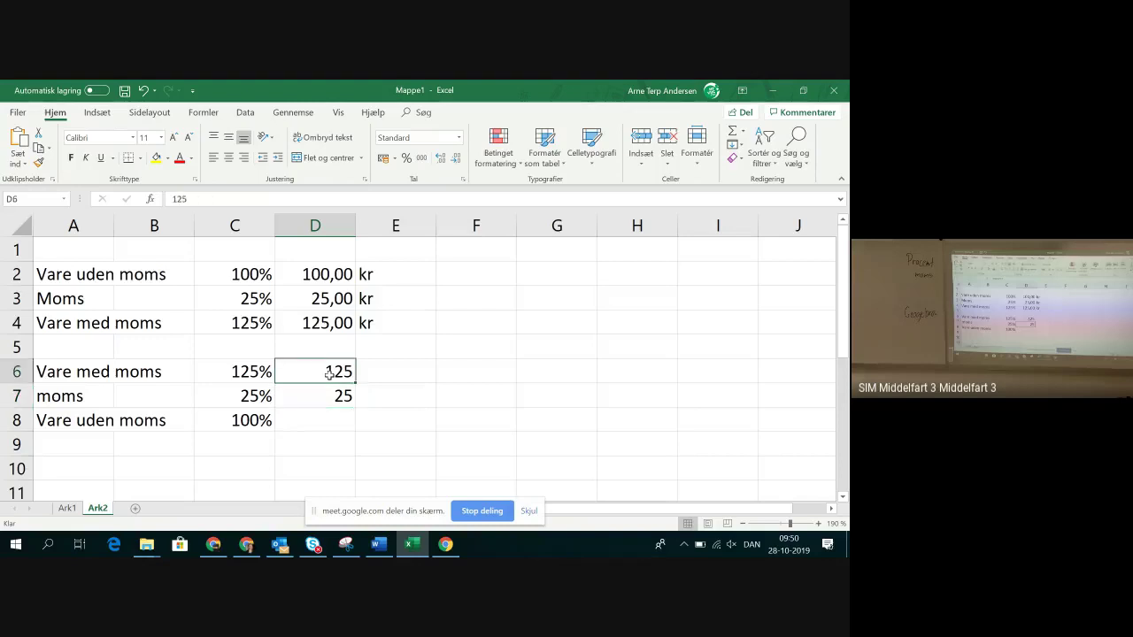
left_click(326, 391)
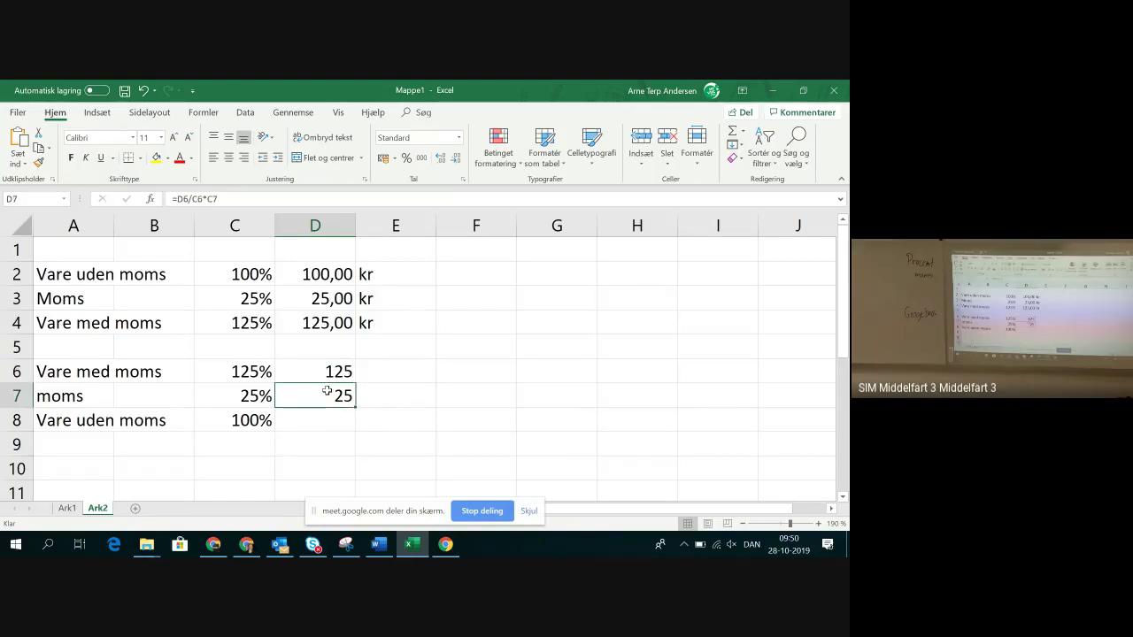
Rewrite D7 as =D6*C7, then extend it to =D6*C7/C6, still giving 25.
type("=")
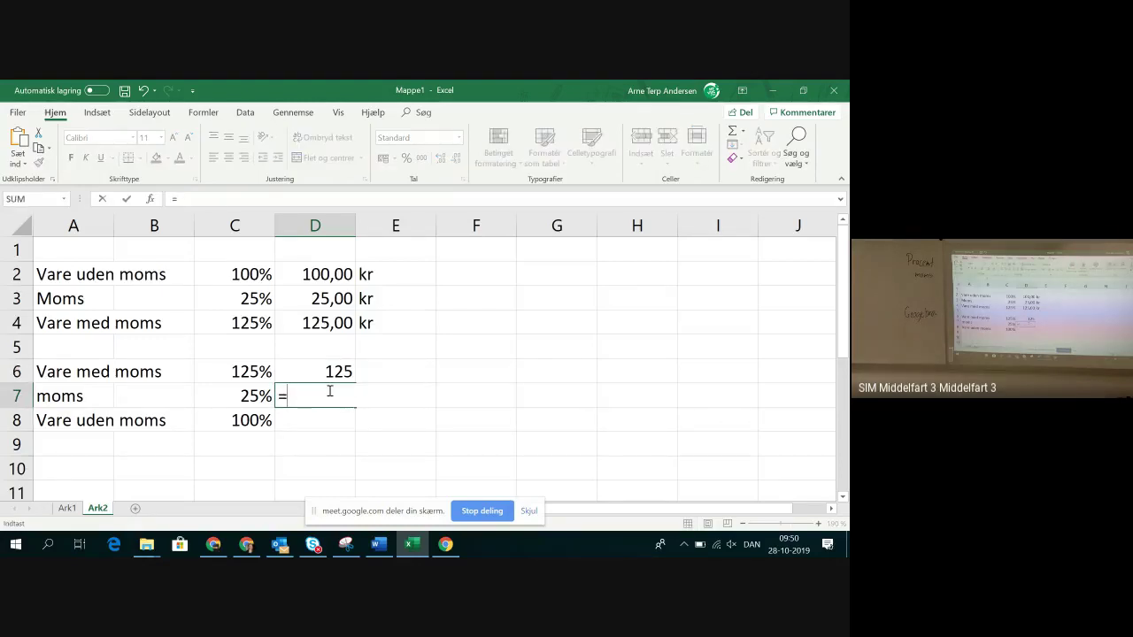
left_click(337, 373)
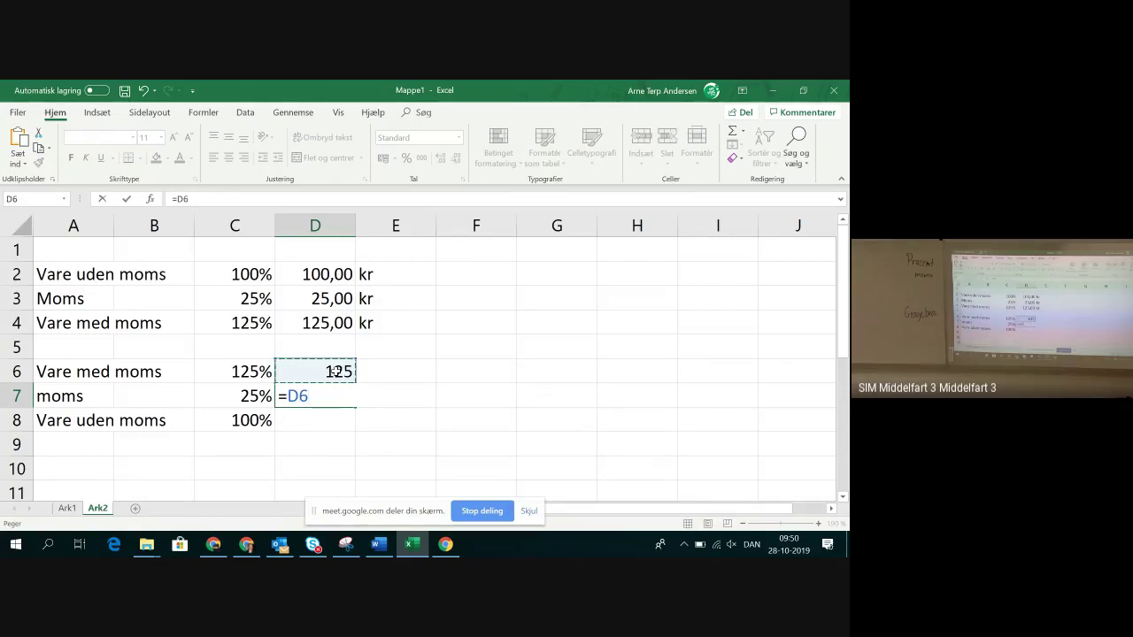
type("*")
left_click(239, 392)
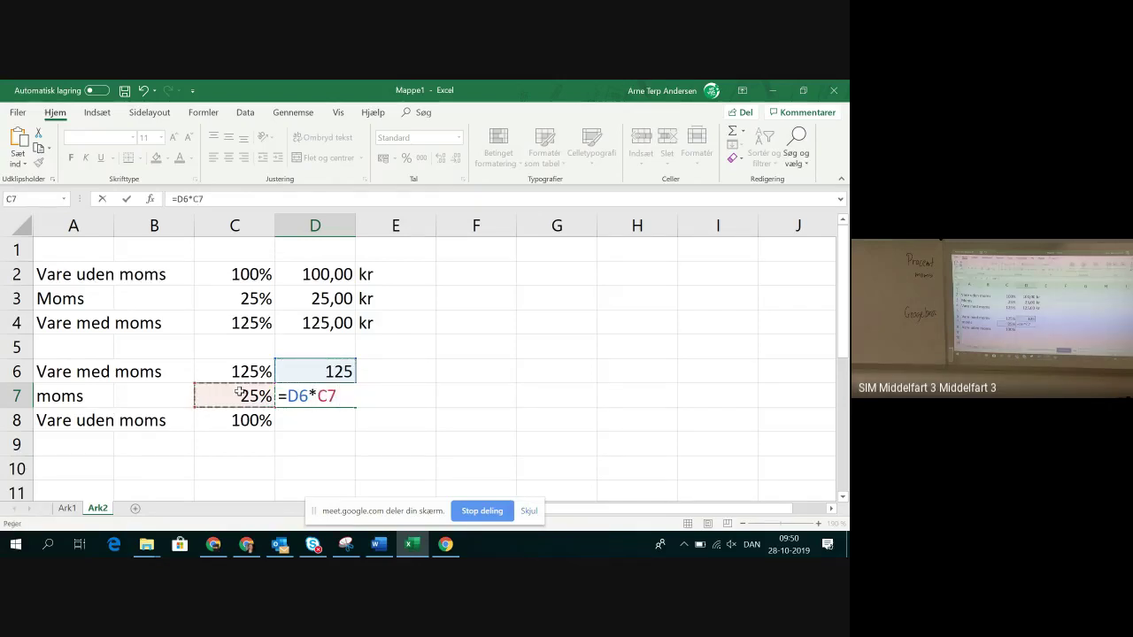
key("Return")
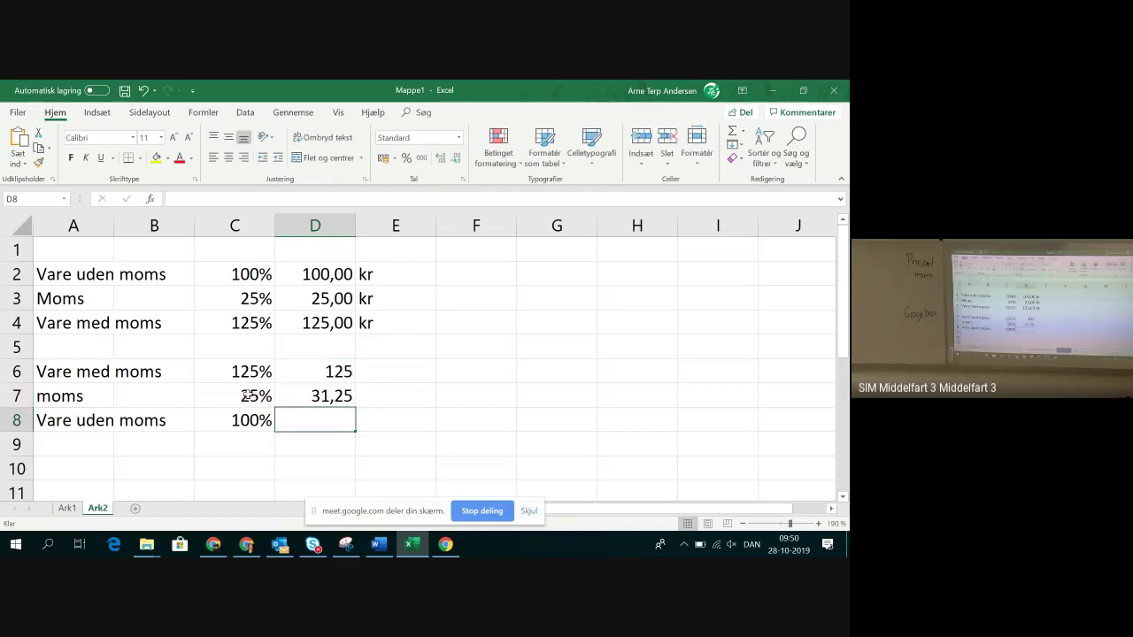
left_click(307, 399)
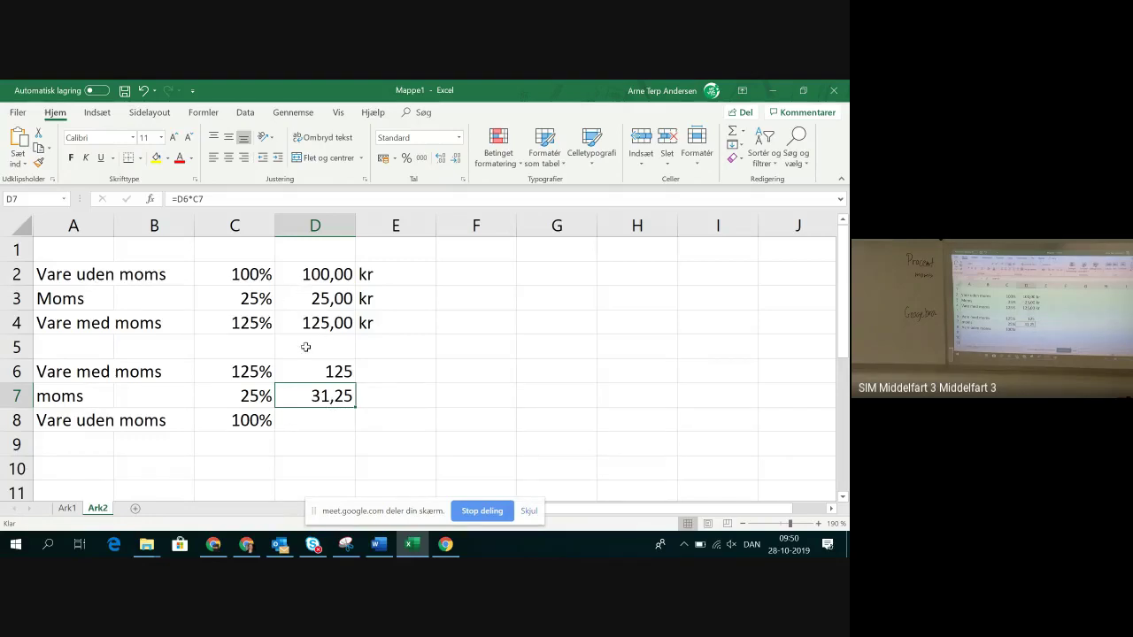
left_click(223, 202)
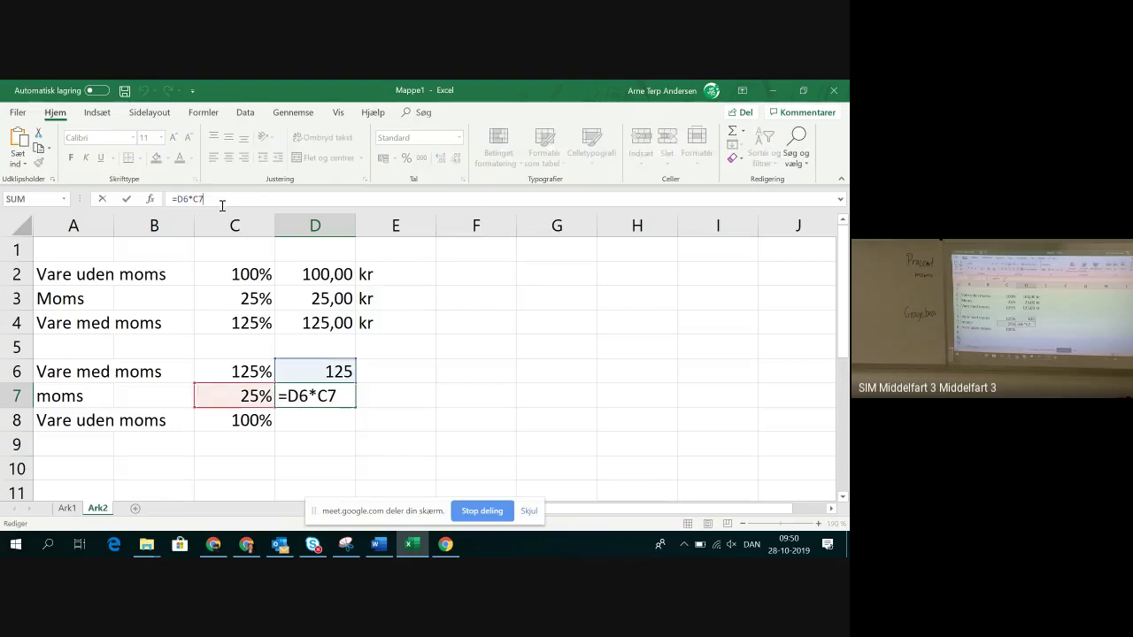
type("/")
left_click(230, 373)
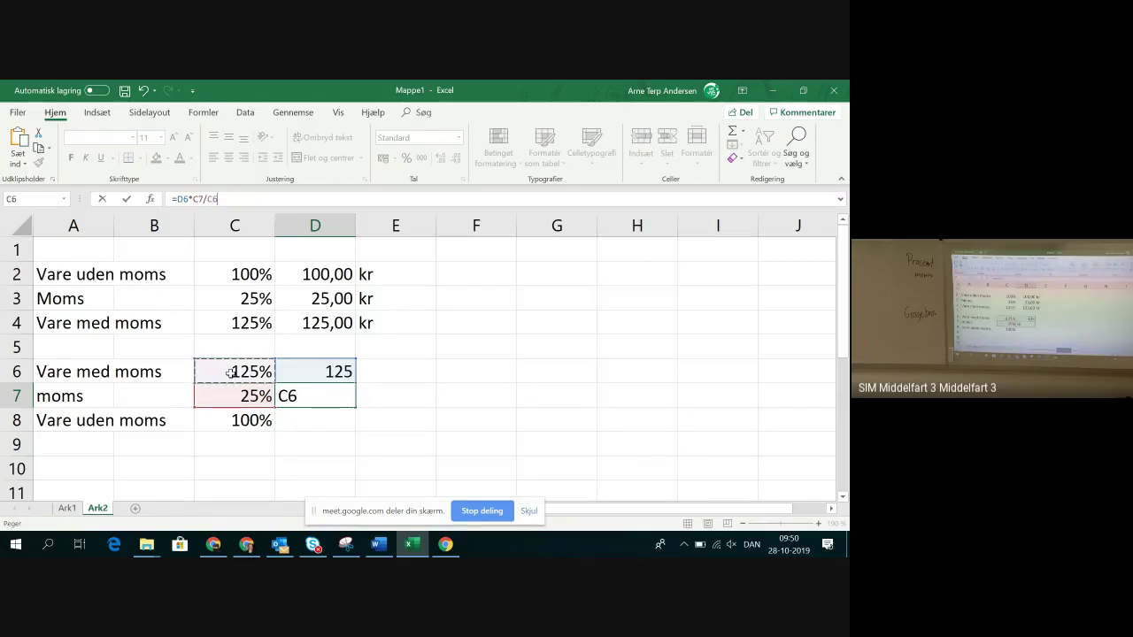
key("Return")
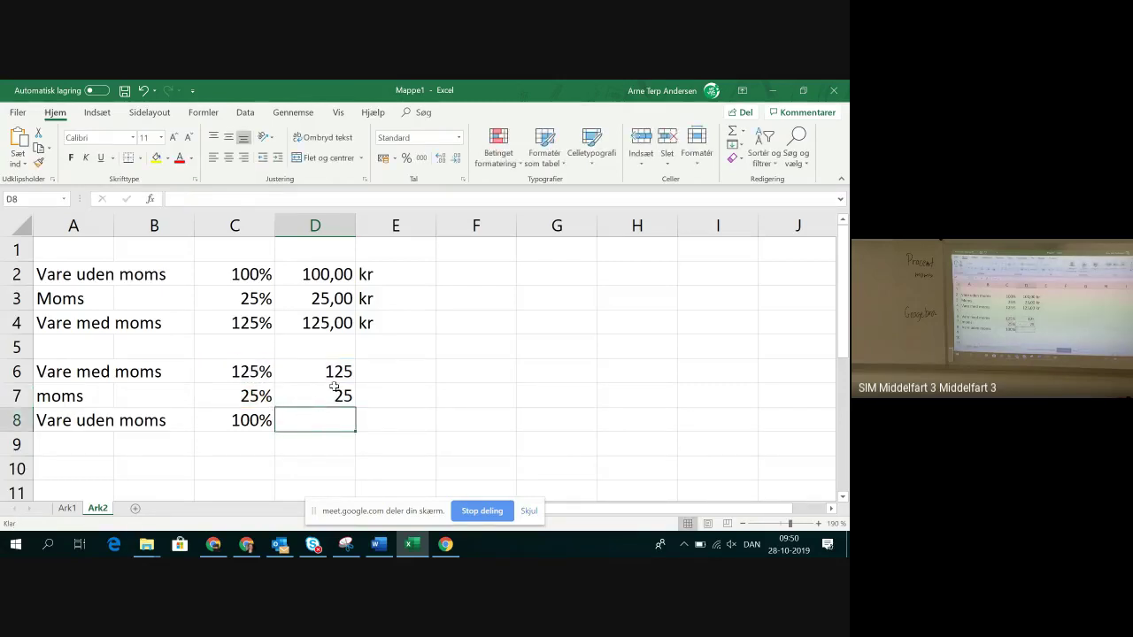
left_click(334, 388)
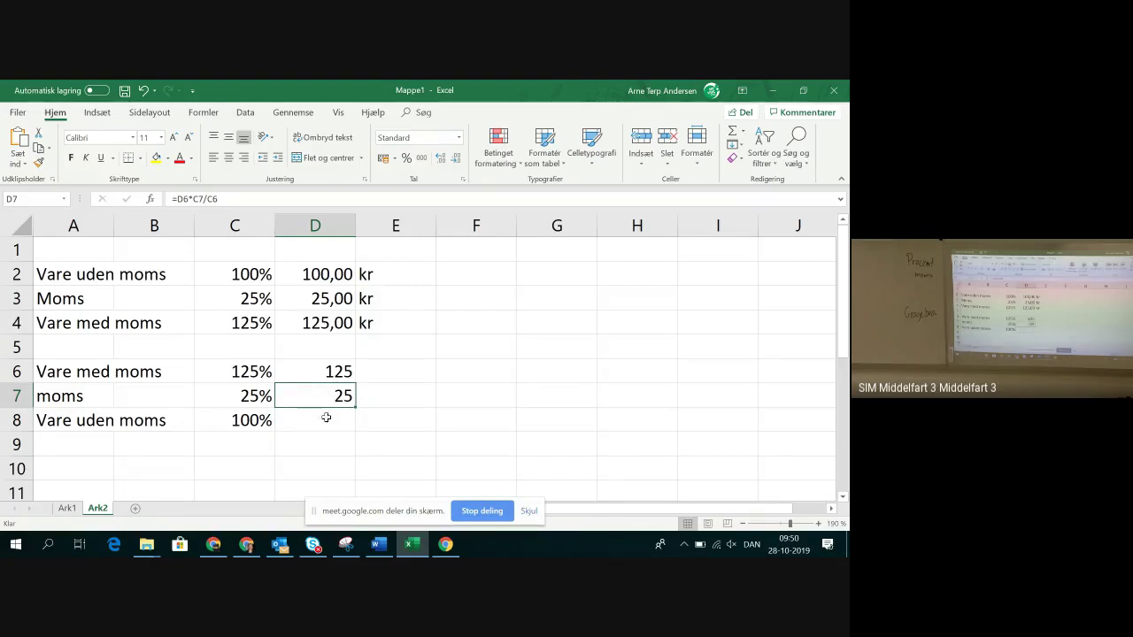
Enter =D6-D7 in D8 so it shows 100, then review D7's VAT formula.
left_click(325, 421)
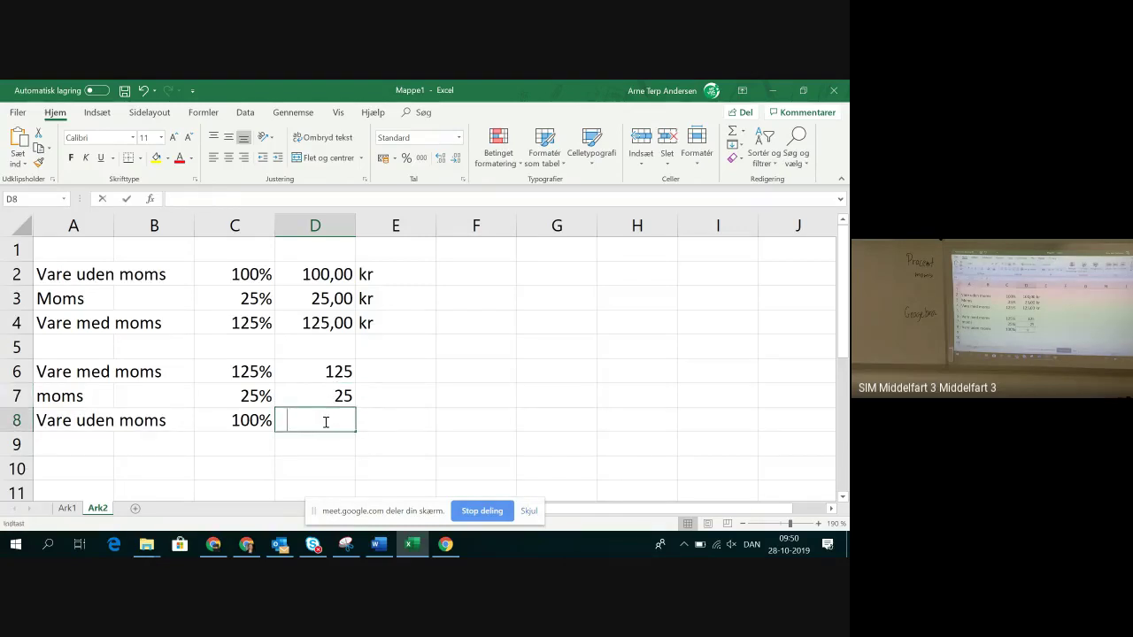
type("=")
left_click(332, 373)
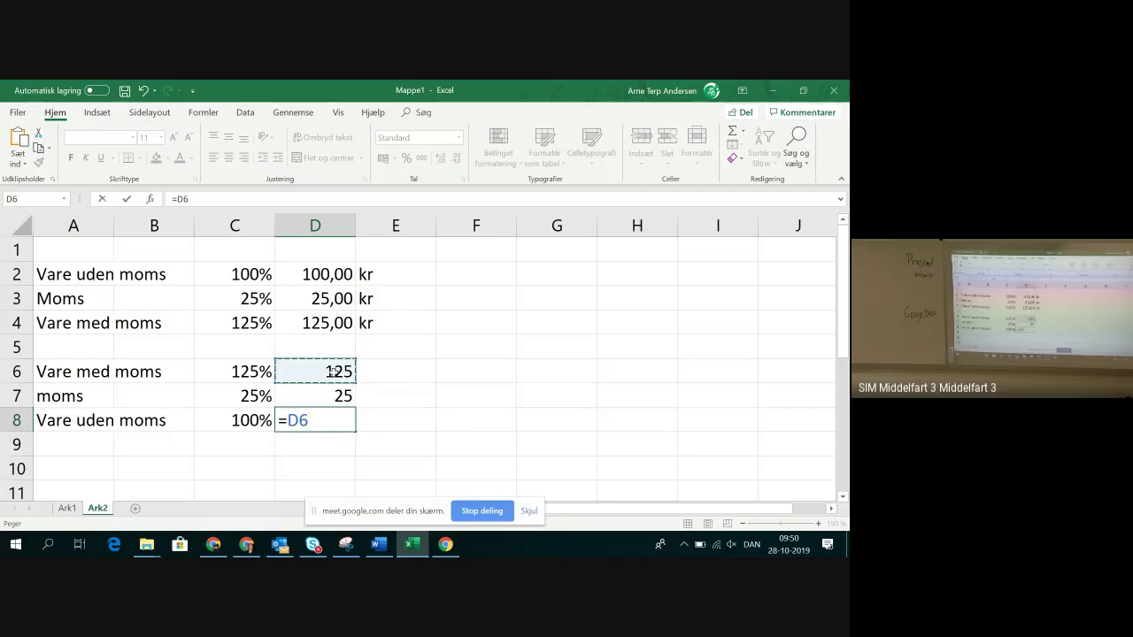
type("-")
left_click(326, 396)
key("Return")
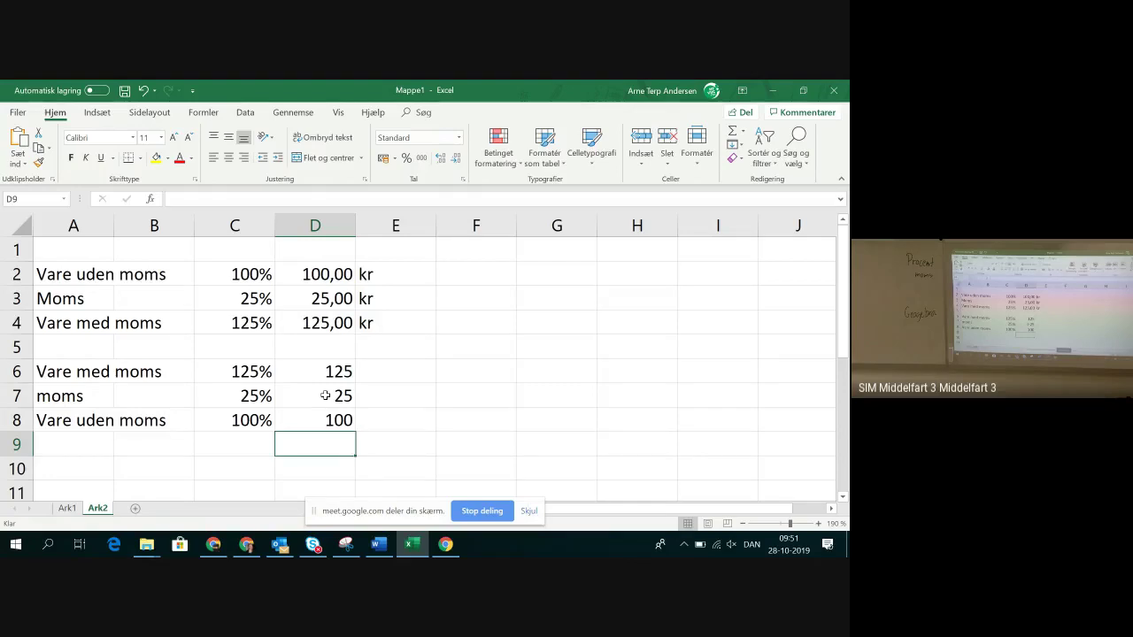
left_click(326, 396)
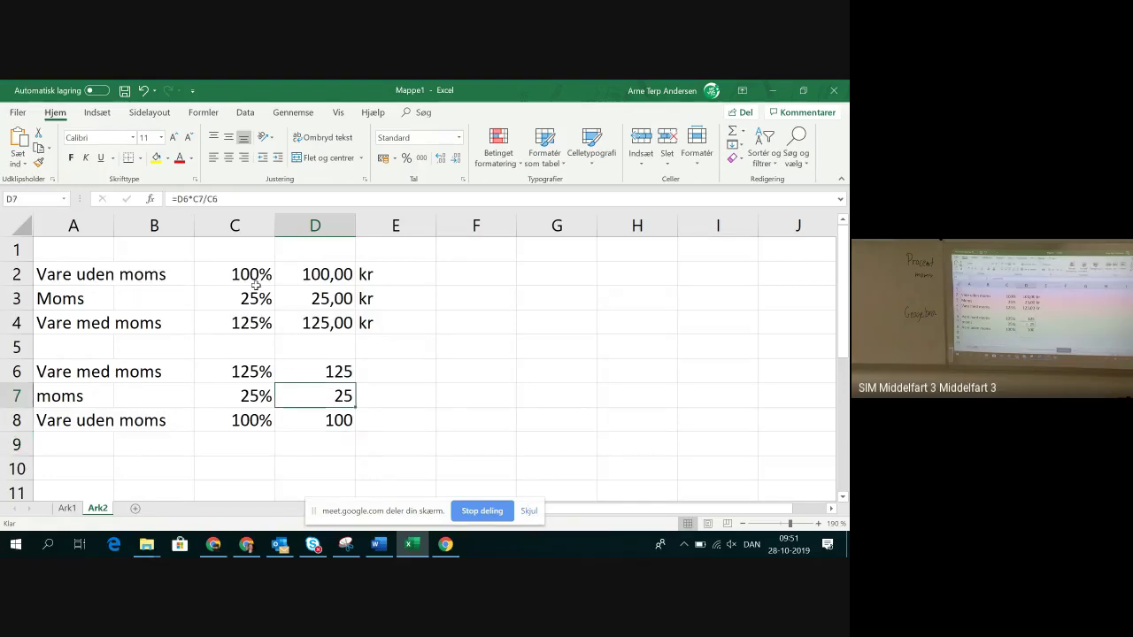
double_click(308, 396)
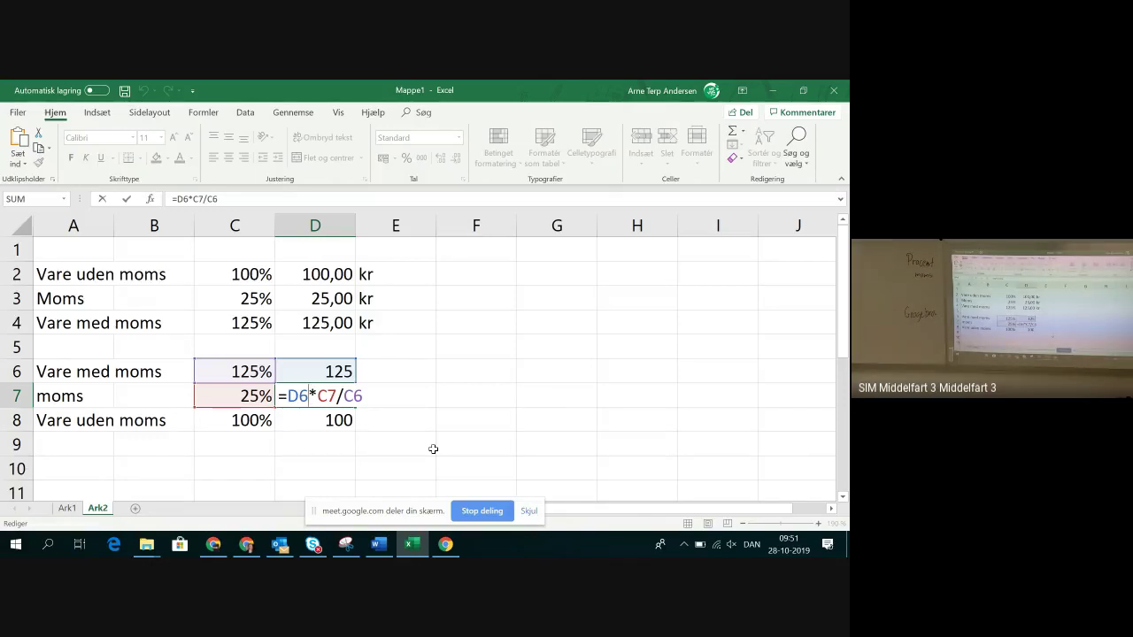
key("Return")
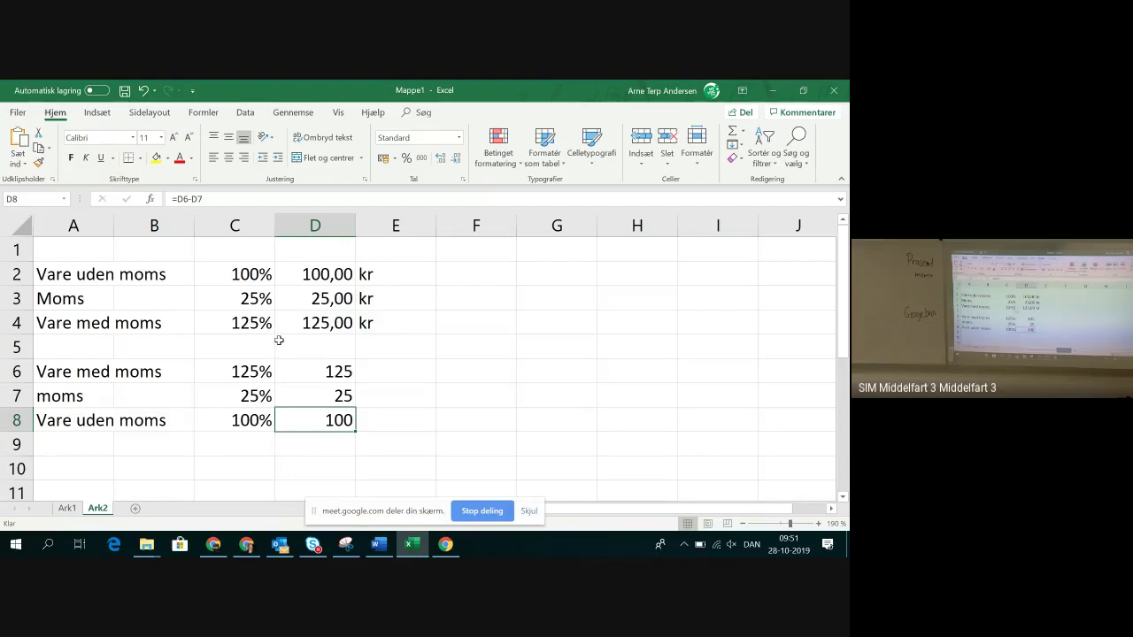
left_click(253, 304)
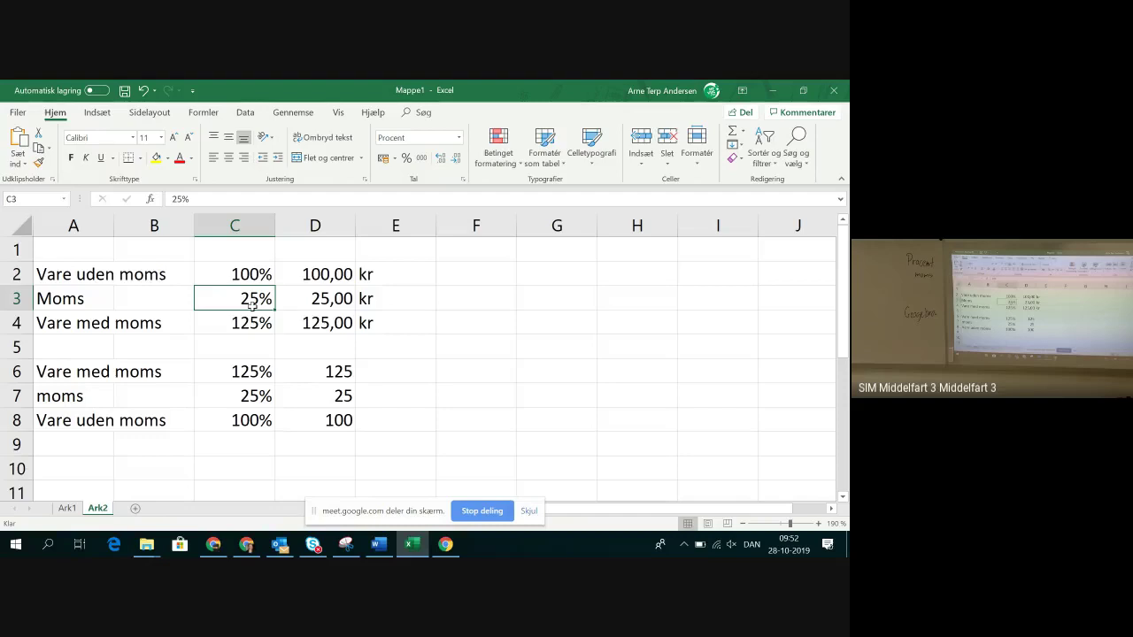
Change the forward block's VAT rate to 19% and its price-with-VAT percentage to 119%.
type("19")
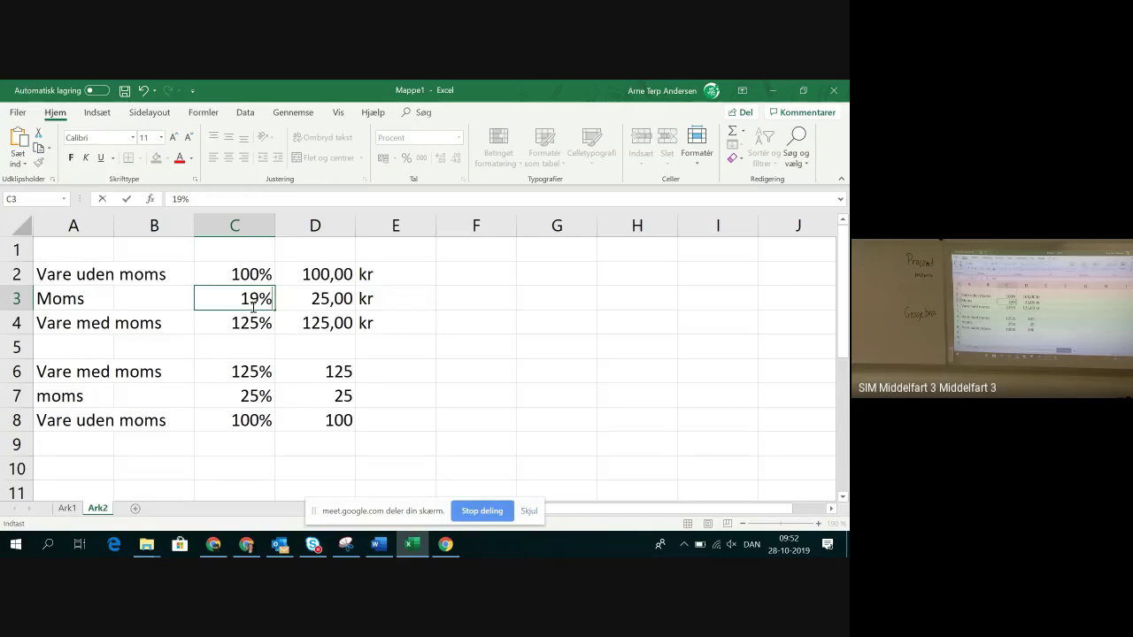
key("Return")
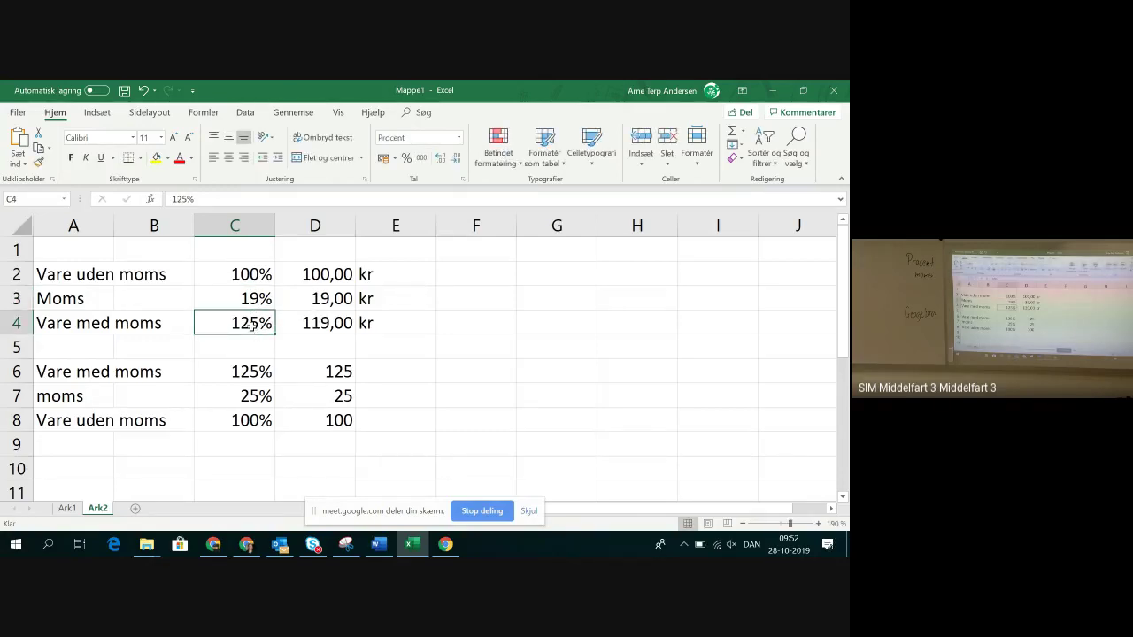
type("1")
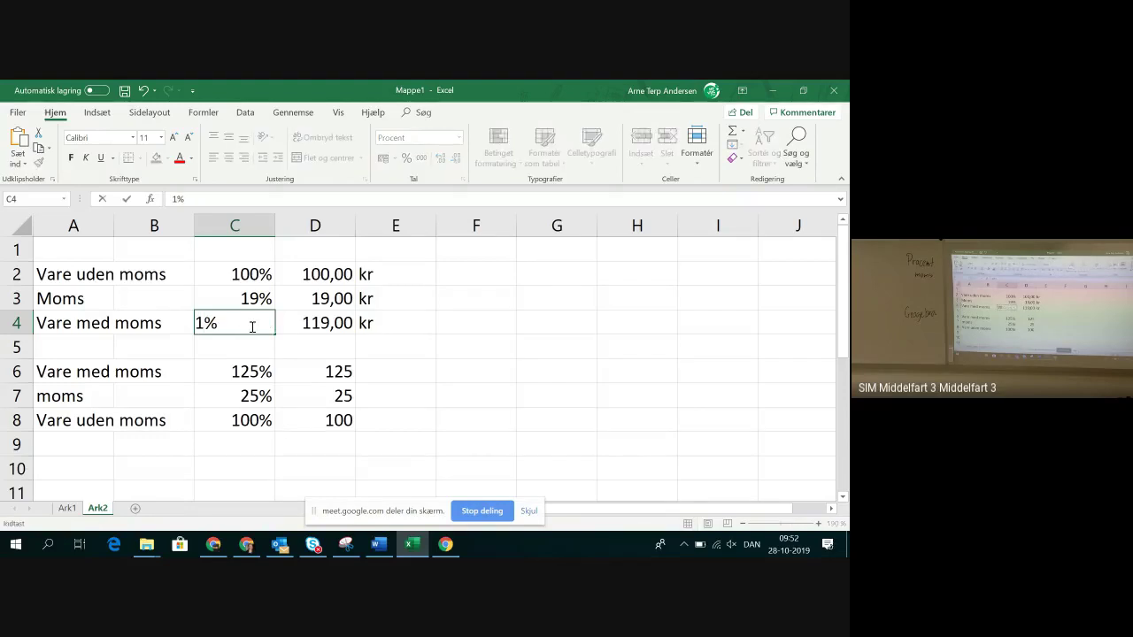
type("19")
key("Return")
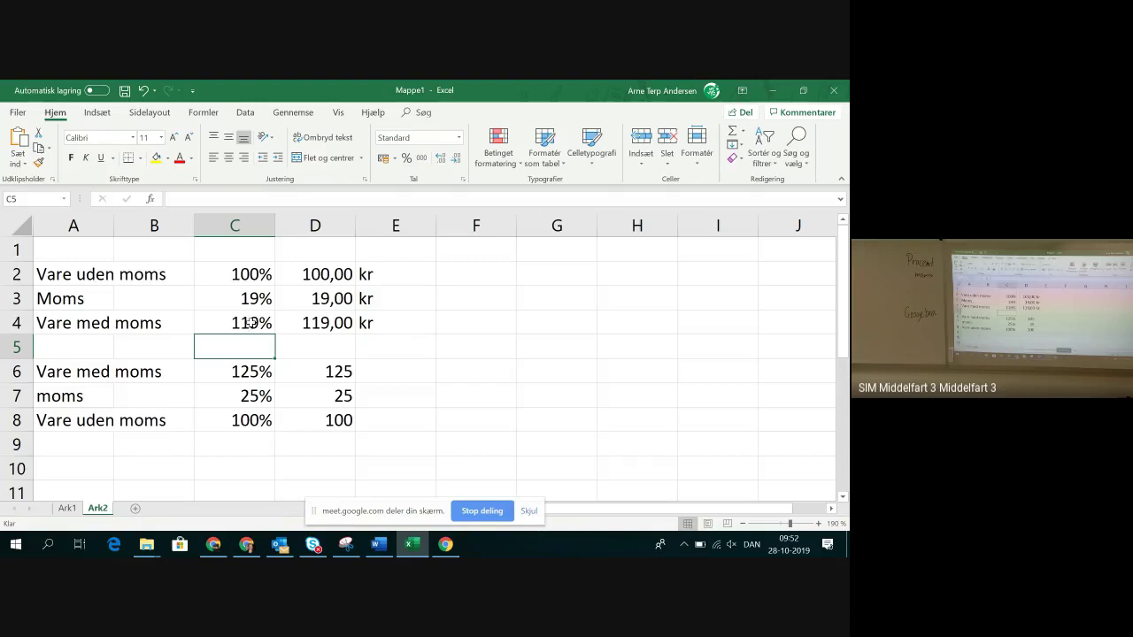
Set the reverse block to 119% in C6 and 19% in C7, and clear D6.
left_click(247, 376)
type("1")
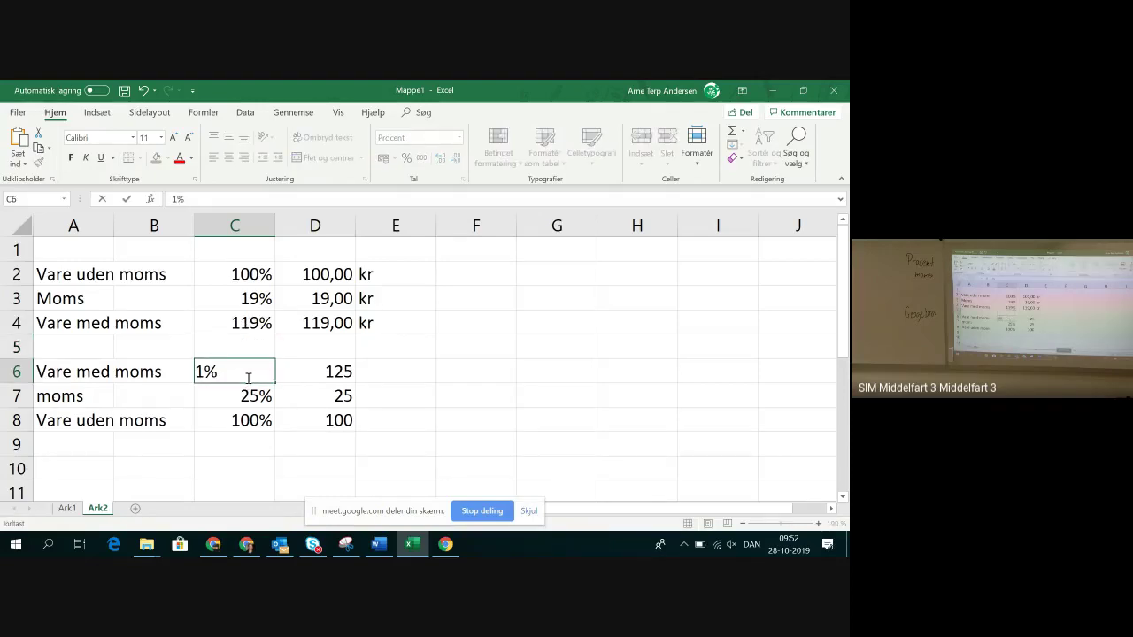
type("19")
key("Return")
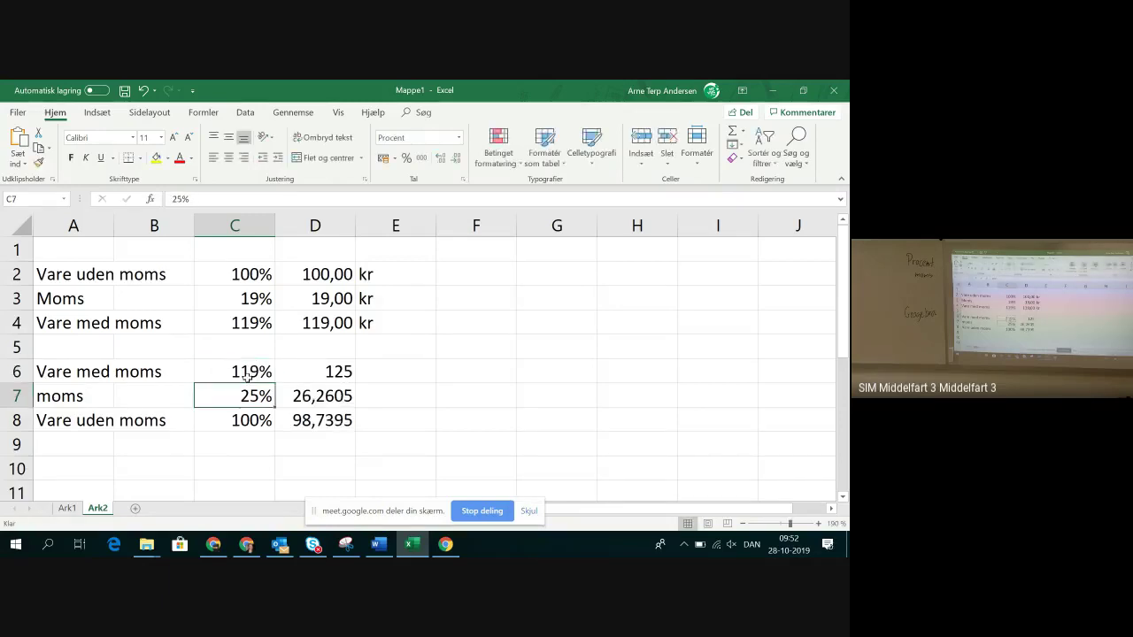
type("1")
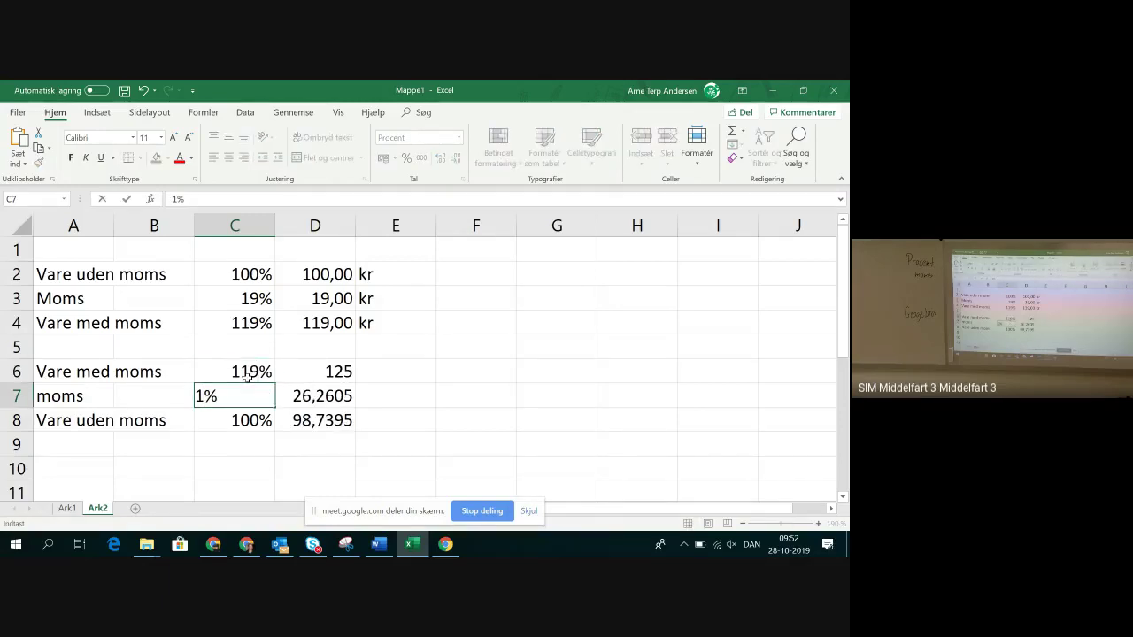
type("9")
key("Return")
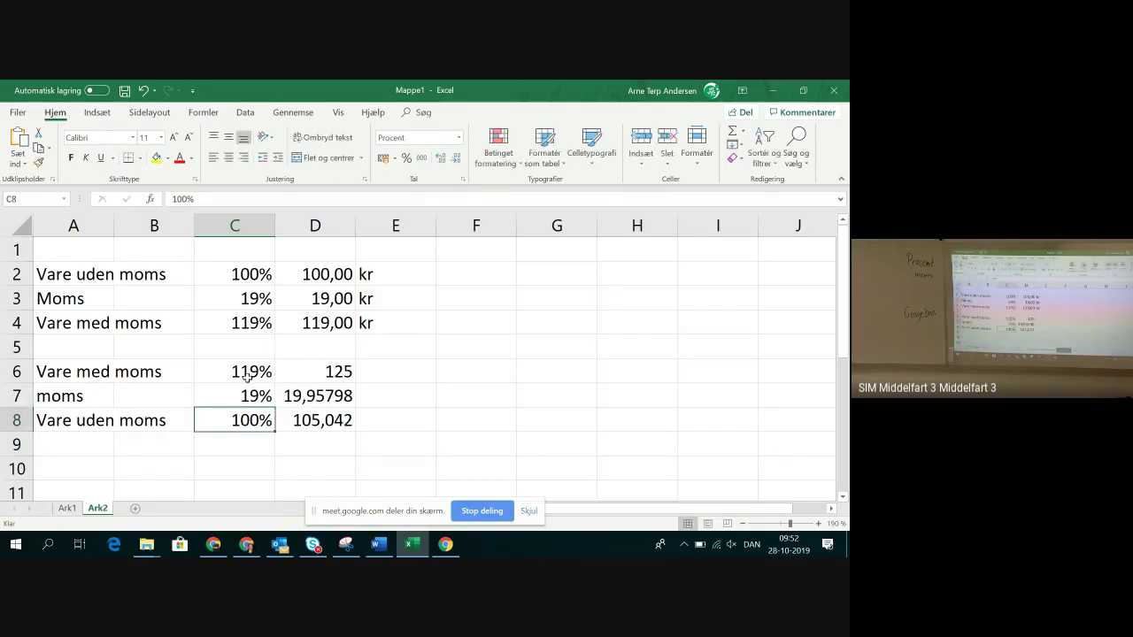
left_click(328, 373)
key("BackSpace")
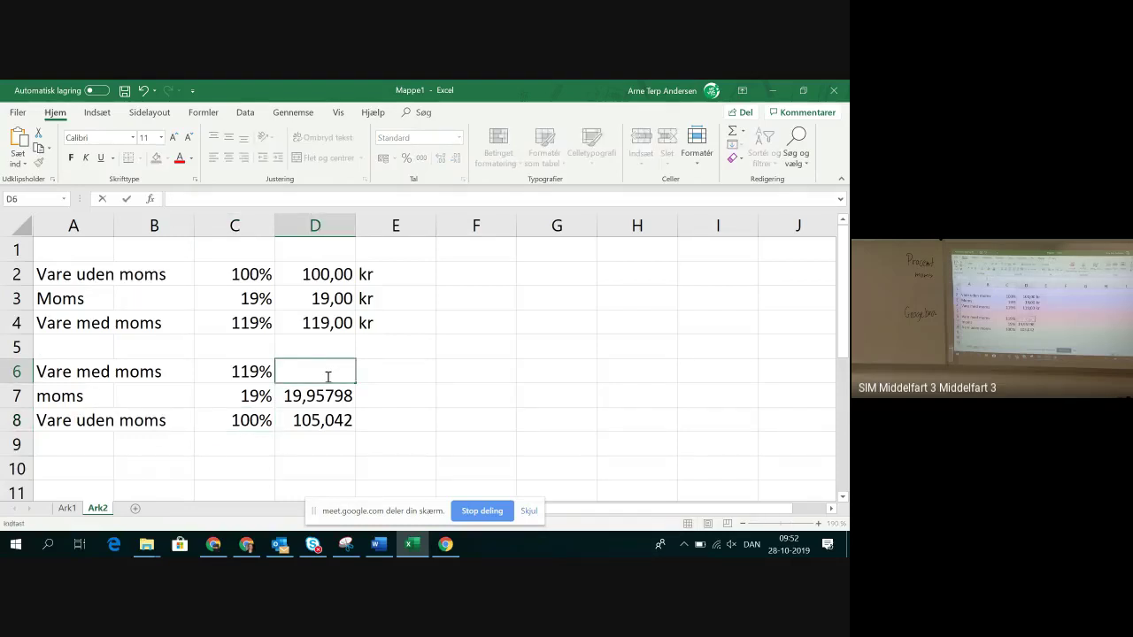
Link D6 to D4 with =D4, then undo the edits back to the 25% values.
type("=")
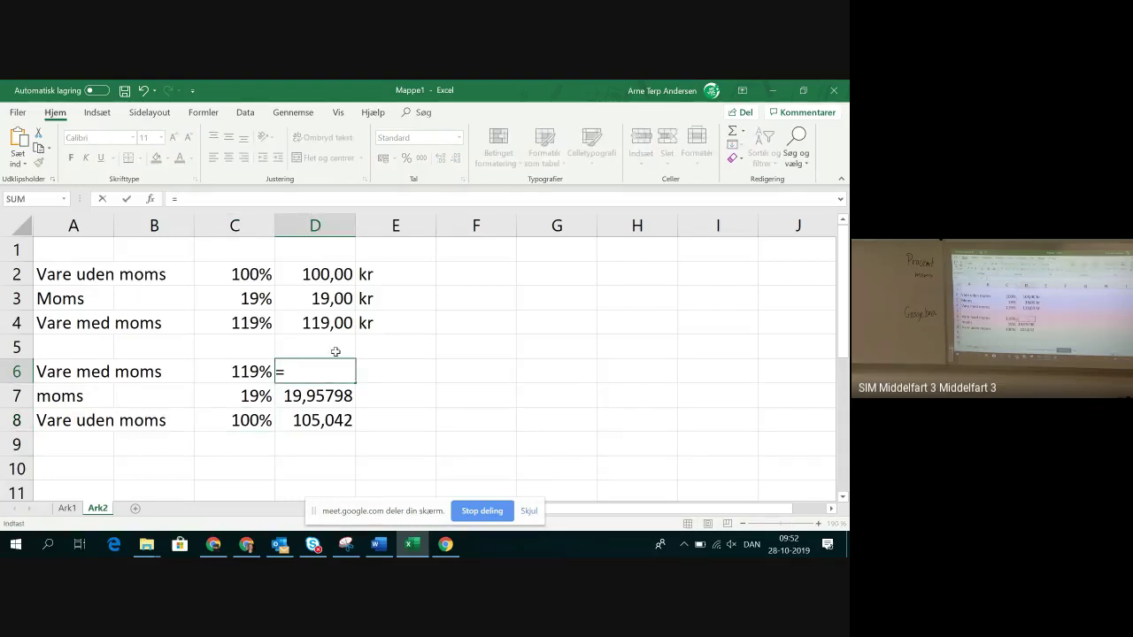
left_click(322, 321)
key("Return")
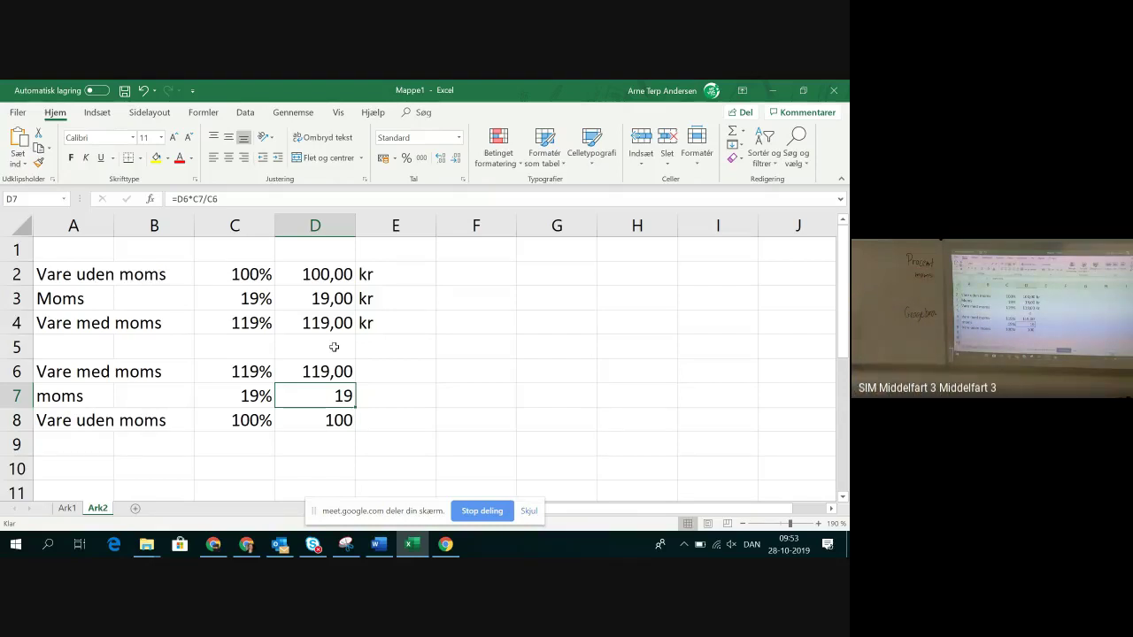
key("ctrl+z")
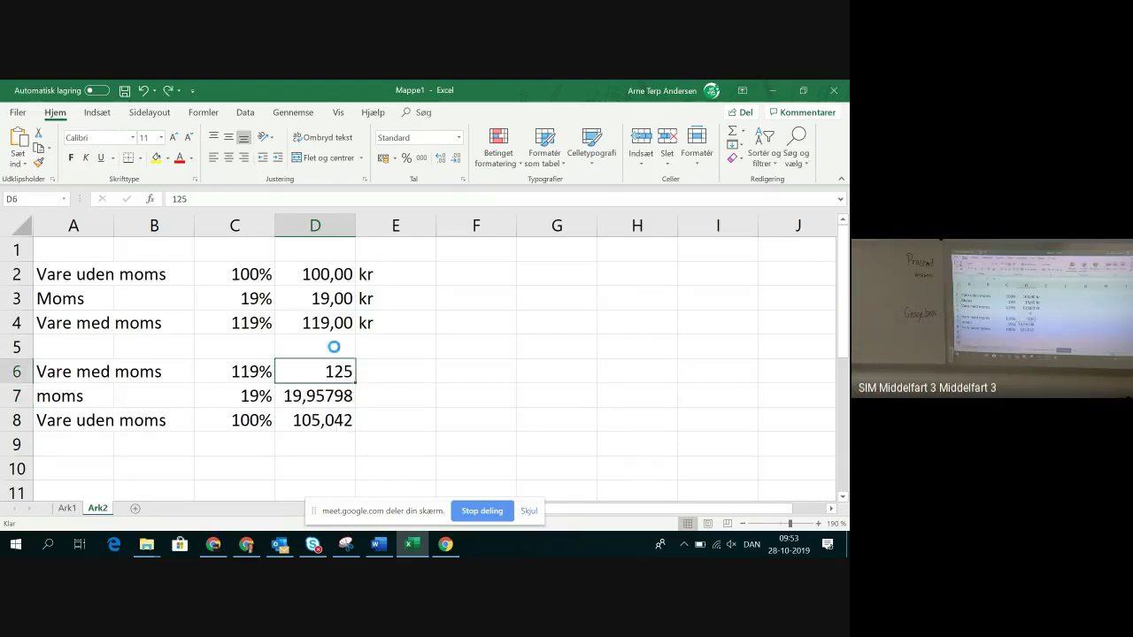
key("ctrl+z")
key("ctrl+z")
key("ctrl+z")
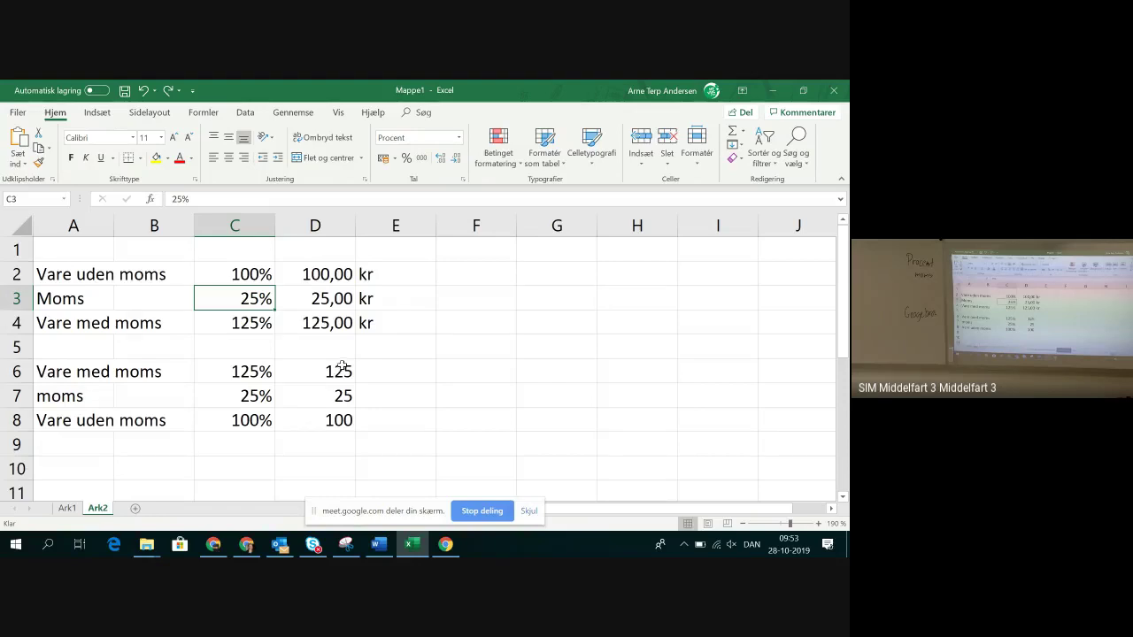
Enter 100% in F6 to start the share column.
left_click(462, 372)
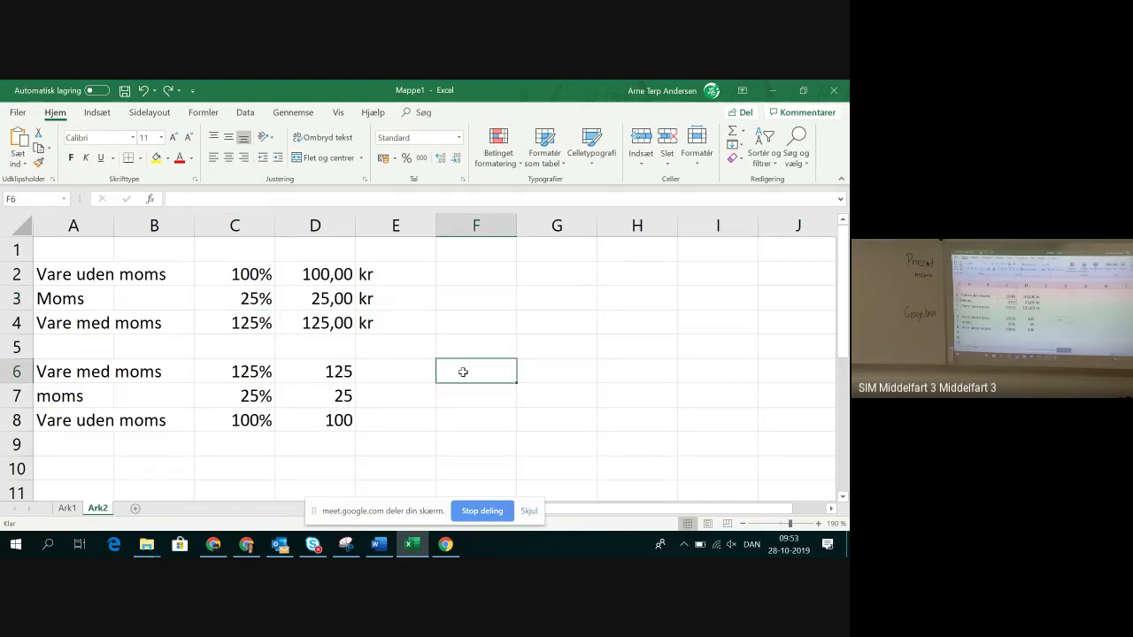
type("100%")
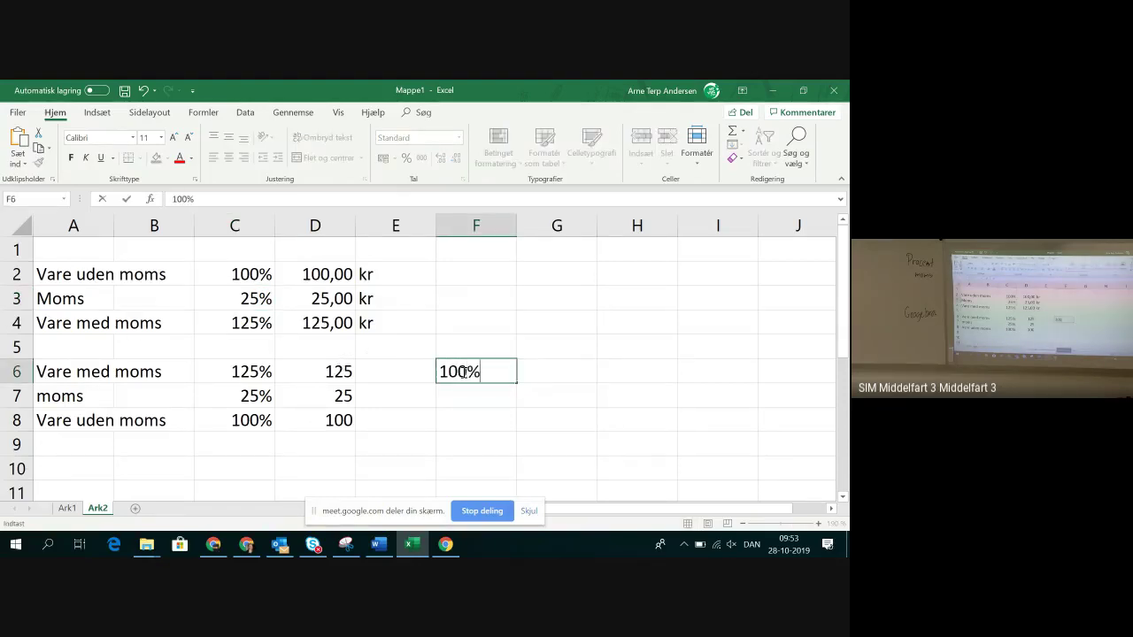
key("Return")
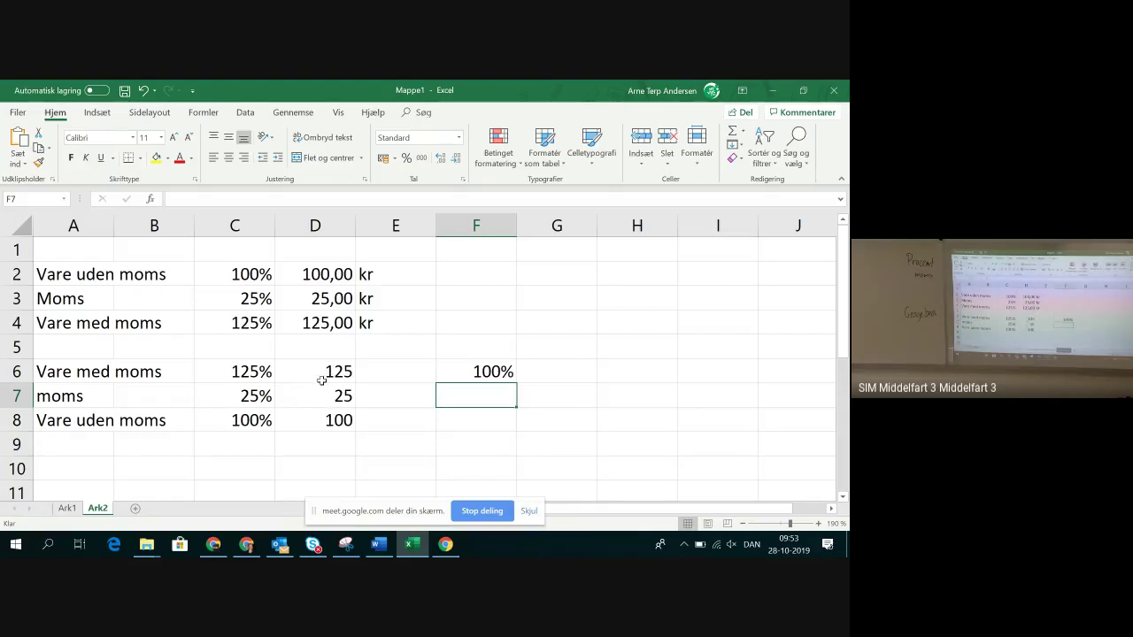
Enter =D7/D6 in F7 to get the VAT share 0,2.
type("=")
left_click(314, 396)
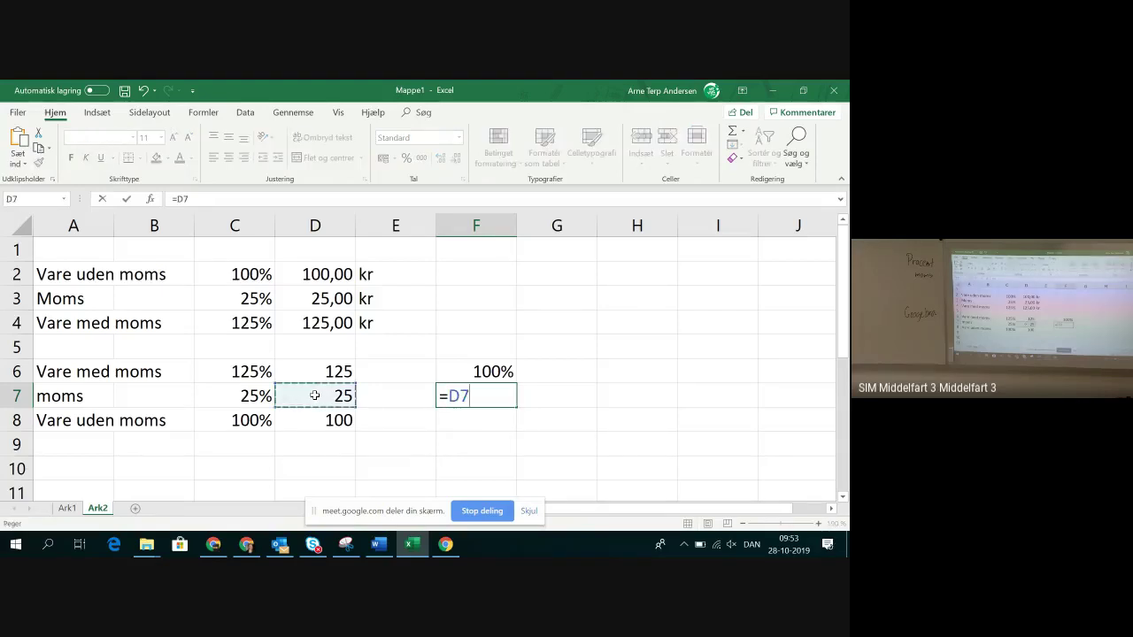
type("/")
left_click(324, 371)
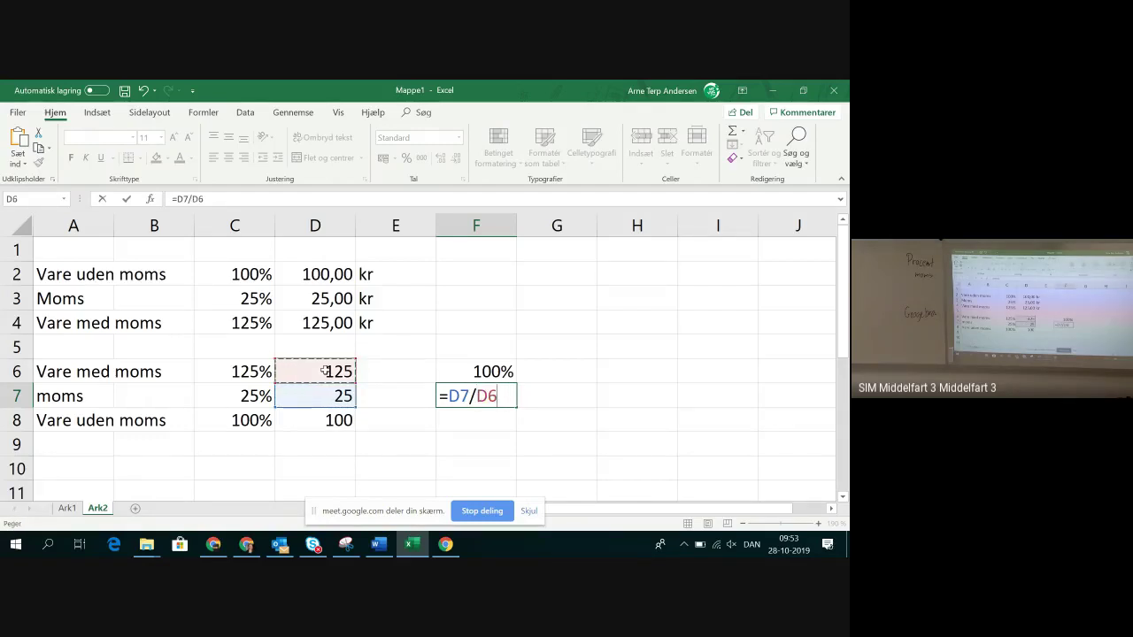
key("Return")
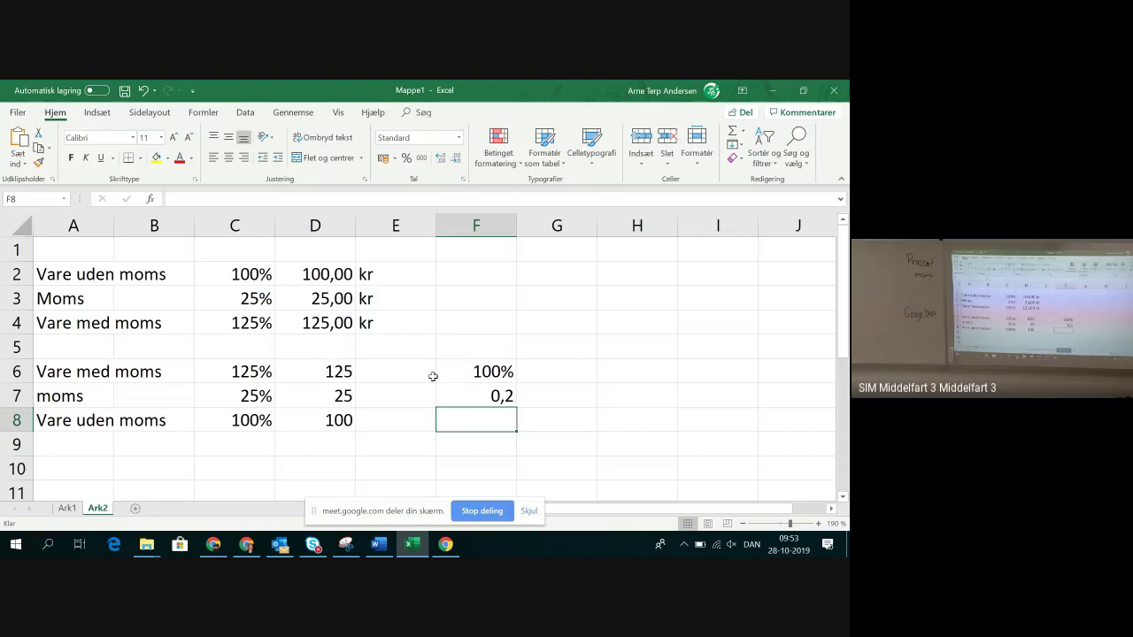
left_click(497, 397)
Apply Percent Style to F7 so the VAT share reads 20%.
left_click(407, 159)
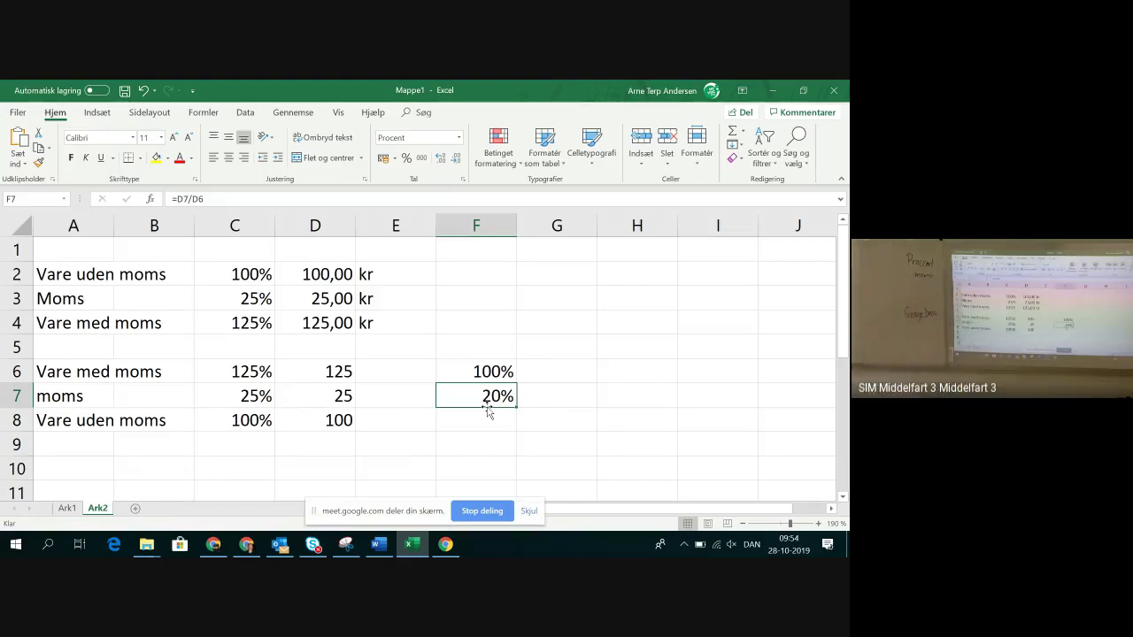
left_click(486, 409)
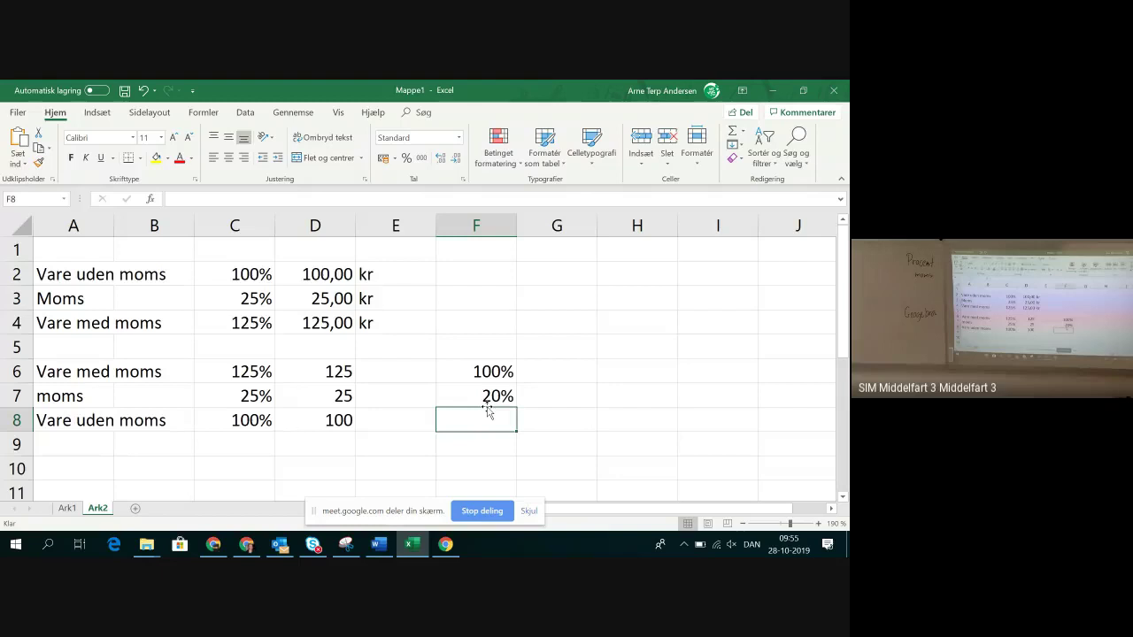
Enter =F6-F7 in F8 to get 80%, then check the 100%, 20%, 80% column.
type("=")
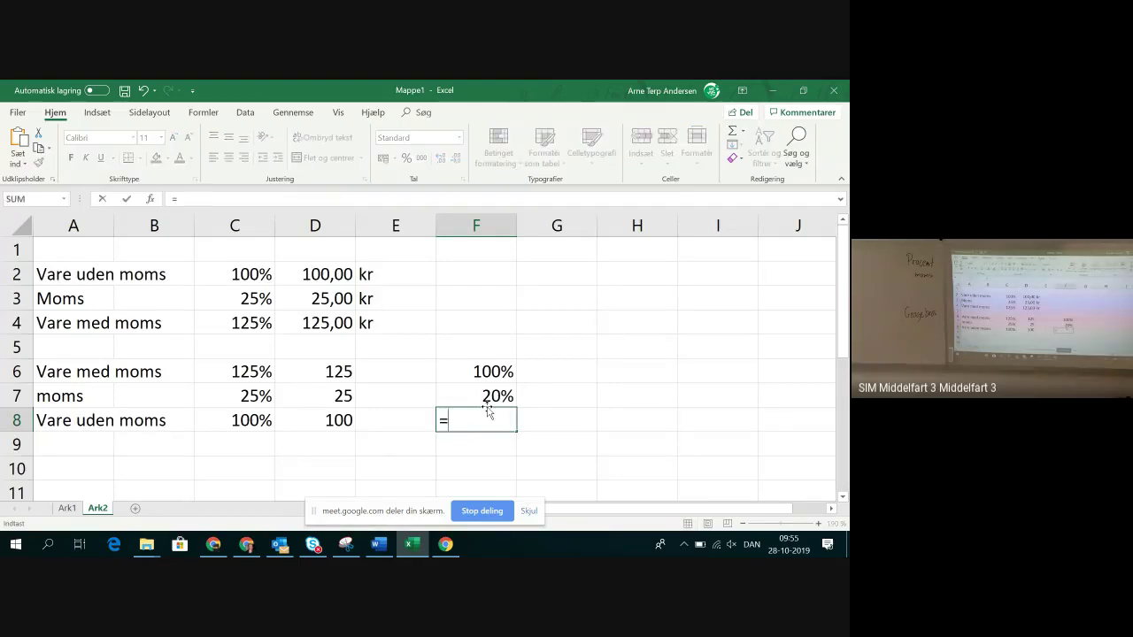
left_click(482, 370)
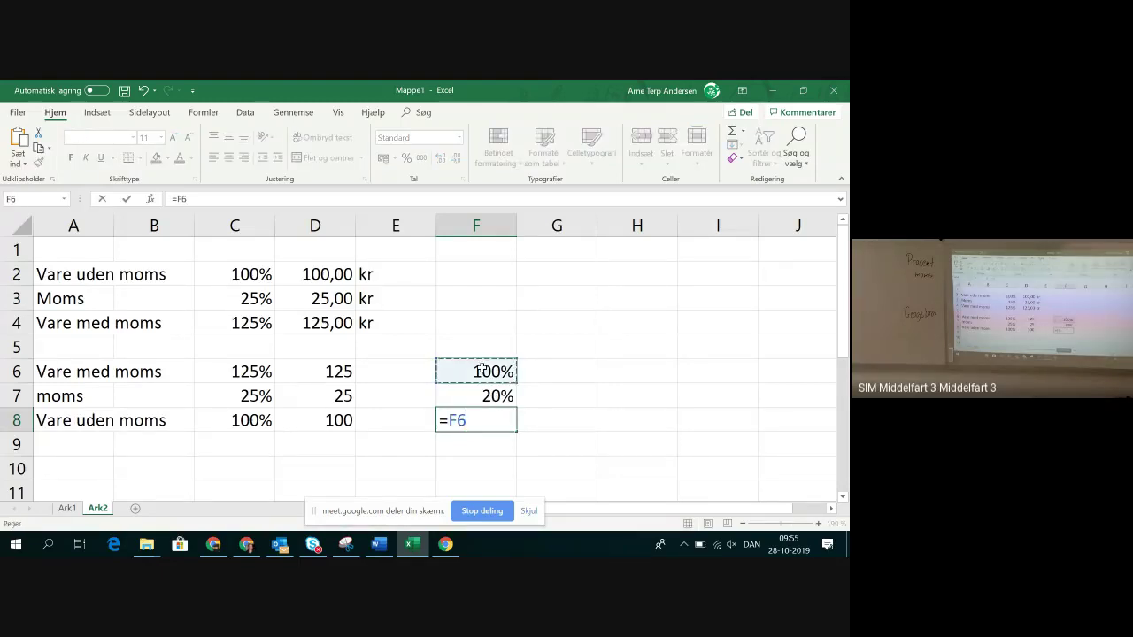
type("-")
left_click(472, 387)
key("Return")
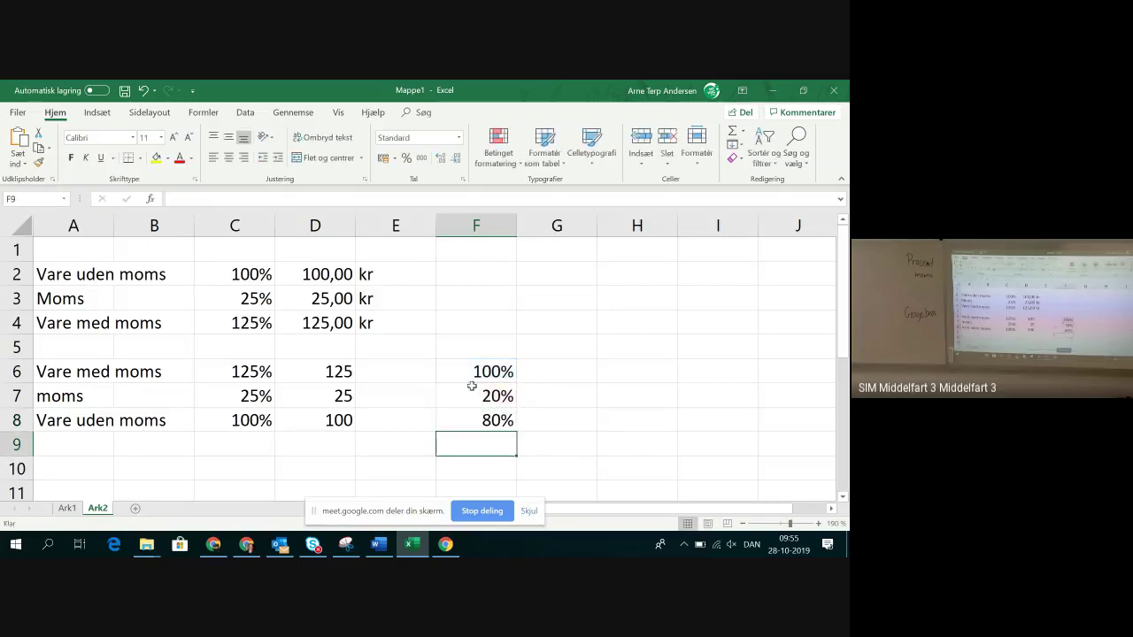
left_click(558, 416)
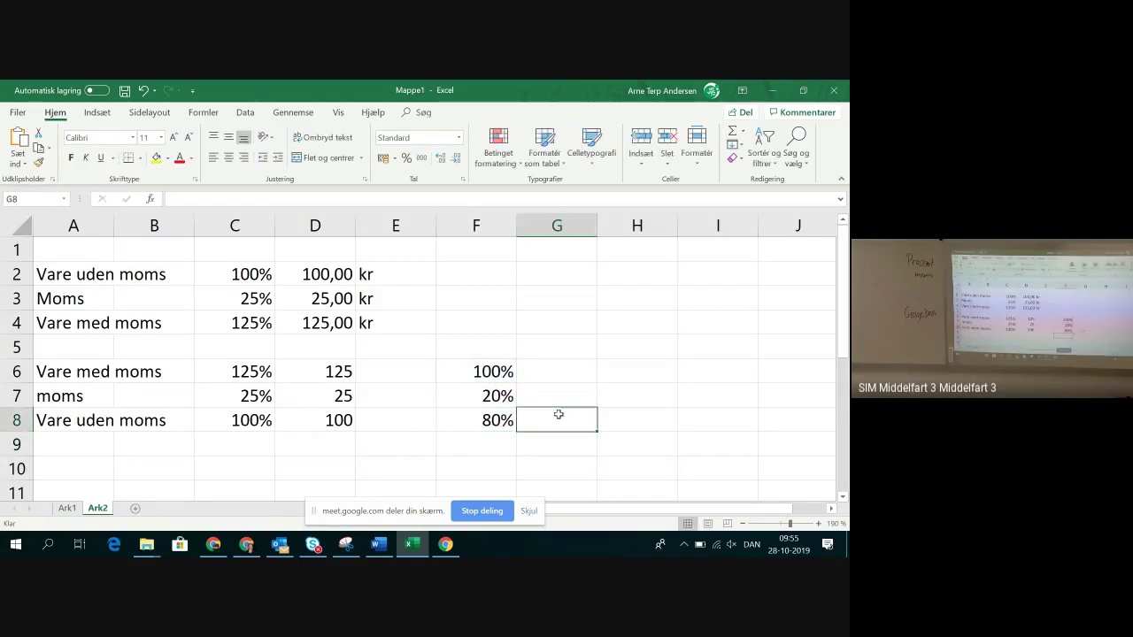
left_click_drag(472, 421, 472, 372)
left_click(472, 356)
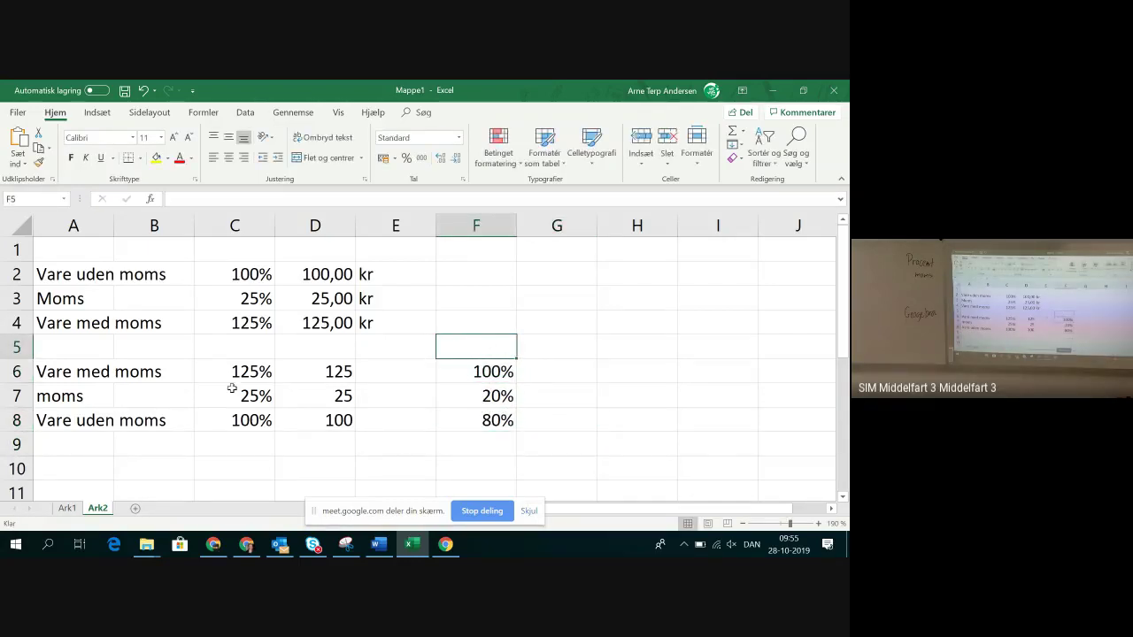